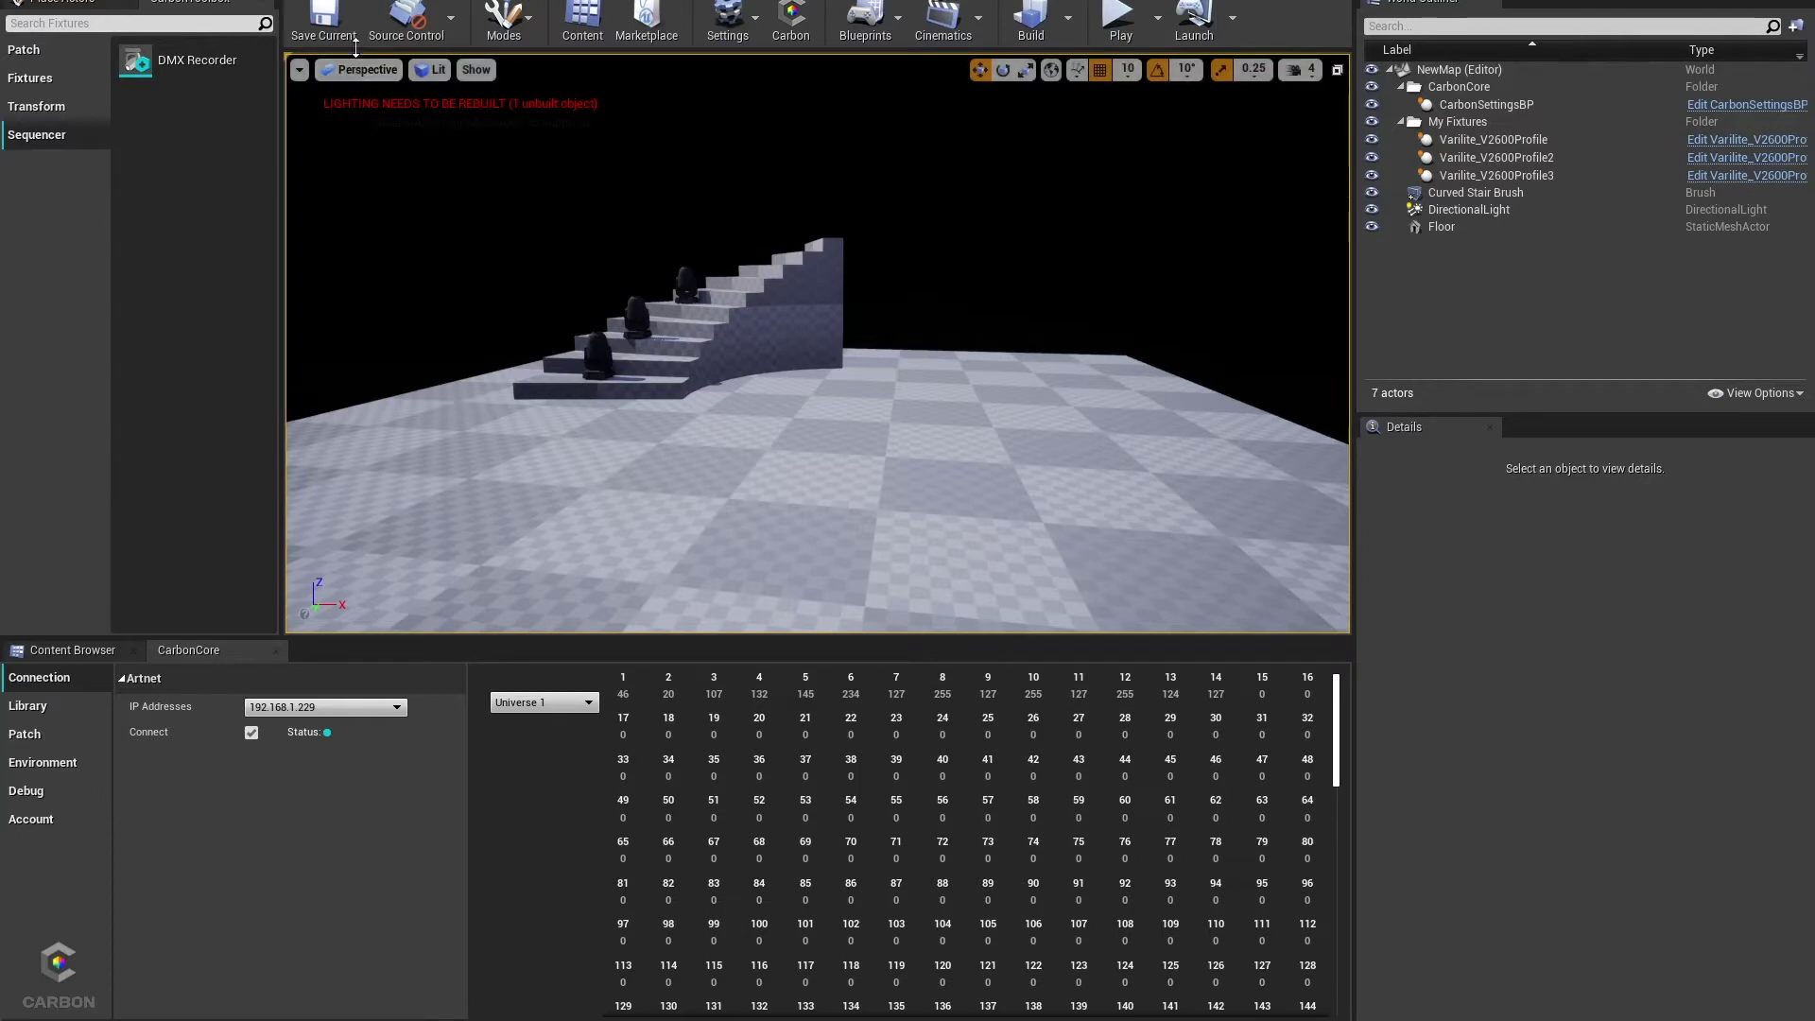
Dock the Sequencer panel beside CarbonCore and check its Artnet settings and DMX grid.
{"action": "left_click", "coordinate": [140, 3]}
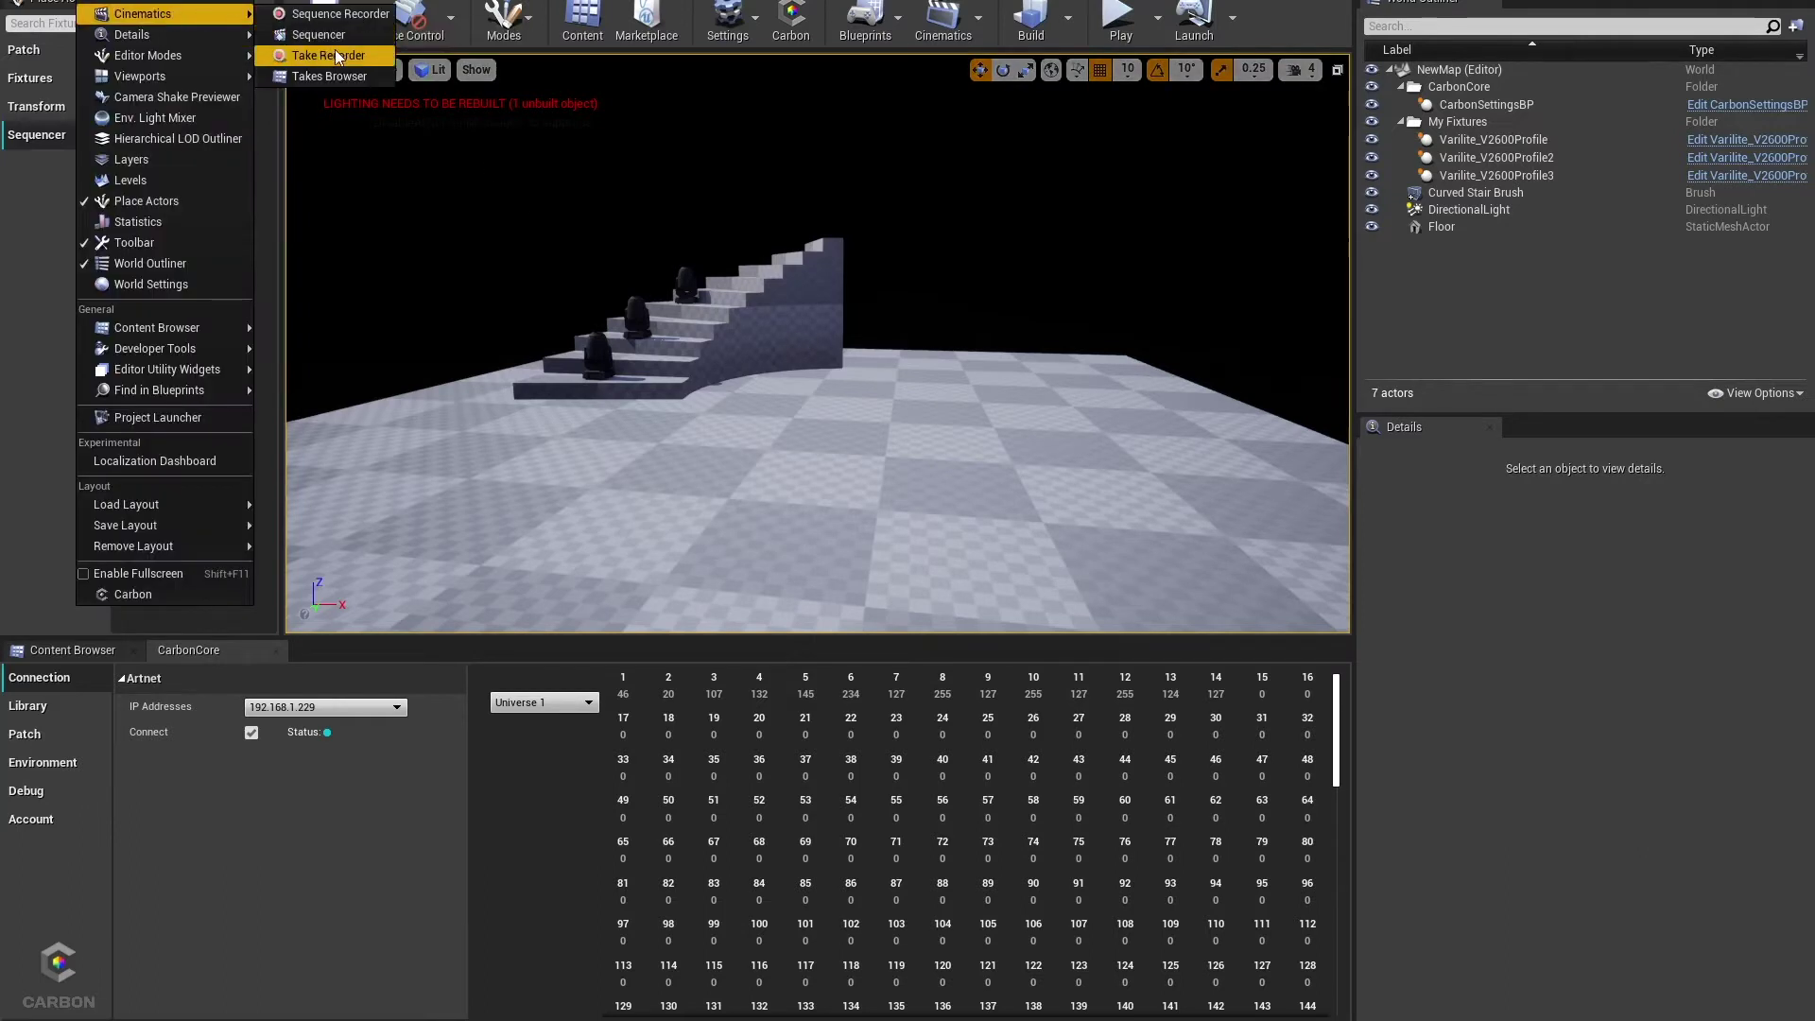
{"action": "left_click", "coordinate": [337, 52]}
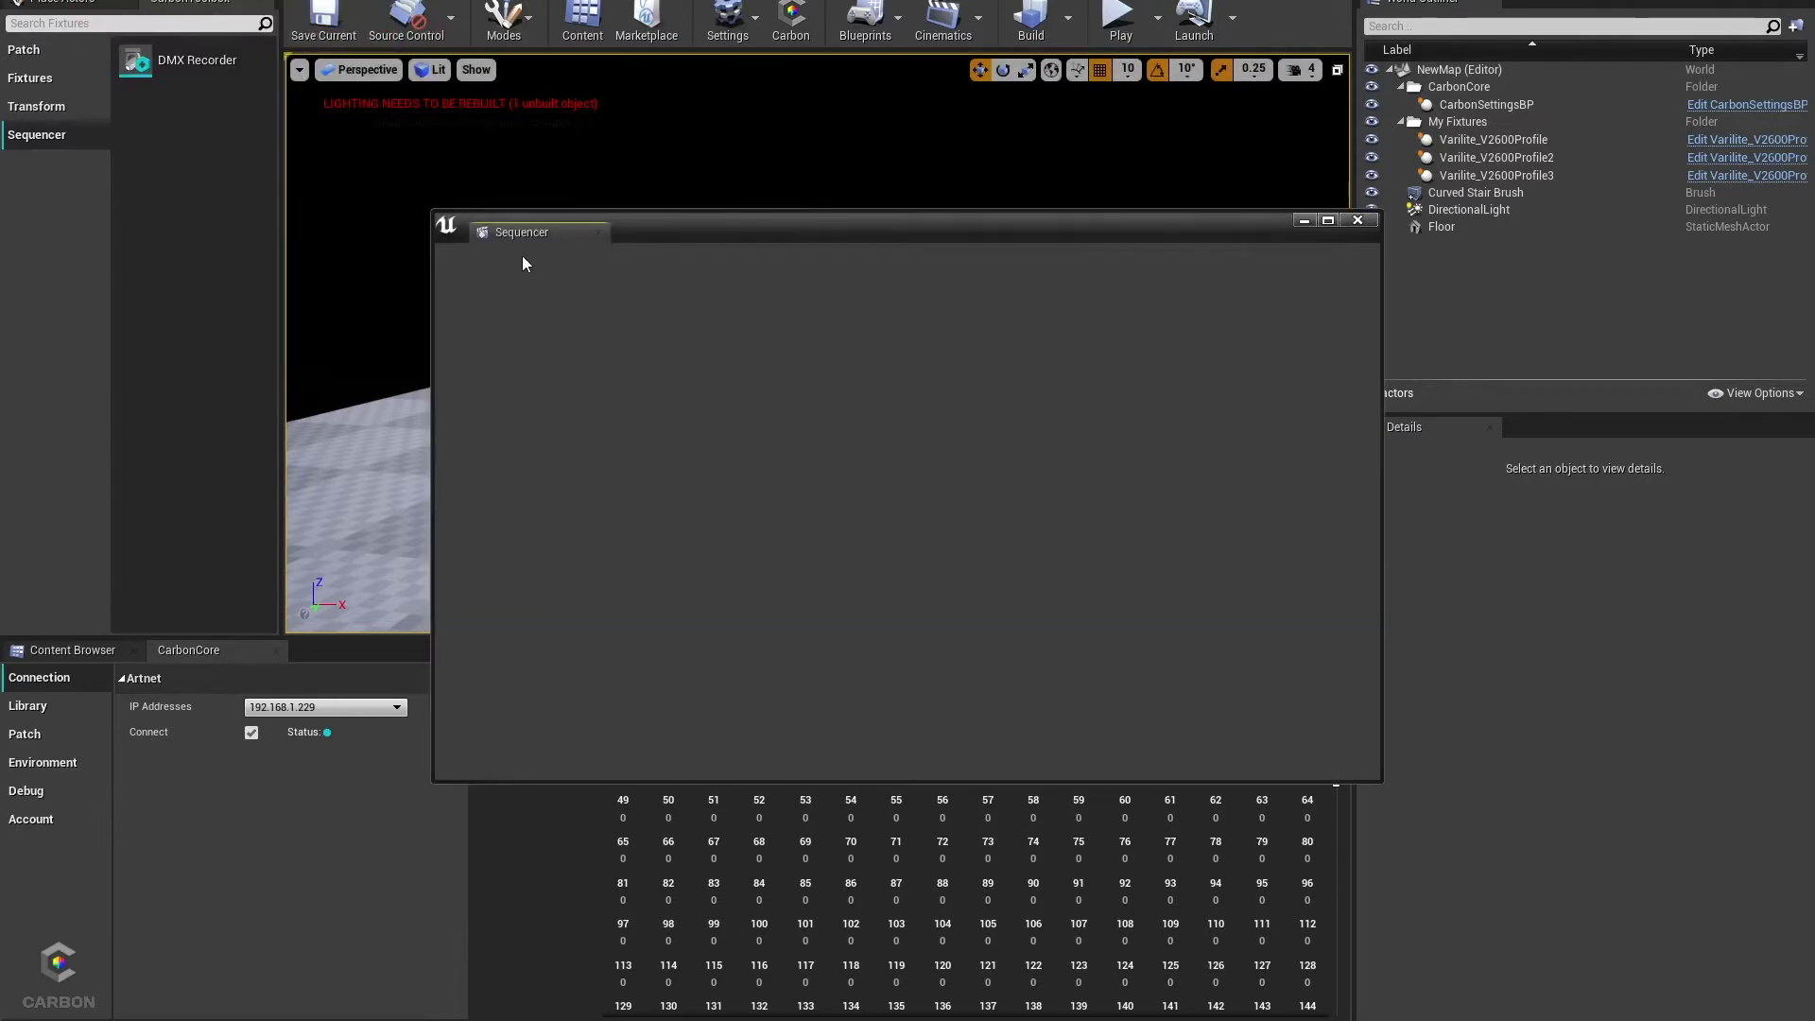
{"action": "left_click_drag", "start_coordinate": [522, 233], "coordinate": [393, 652]}
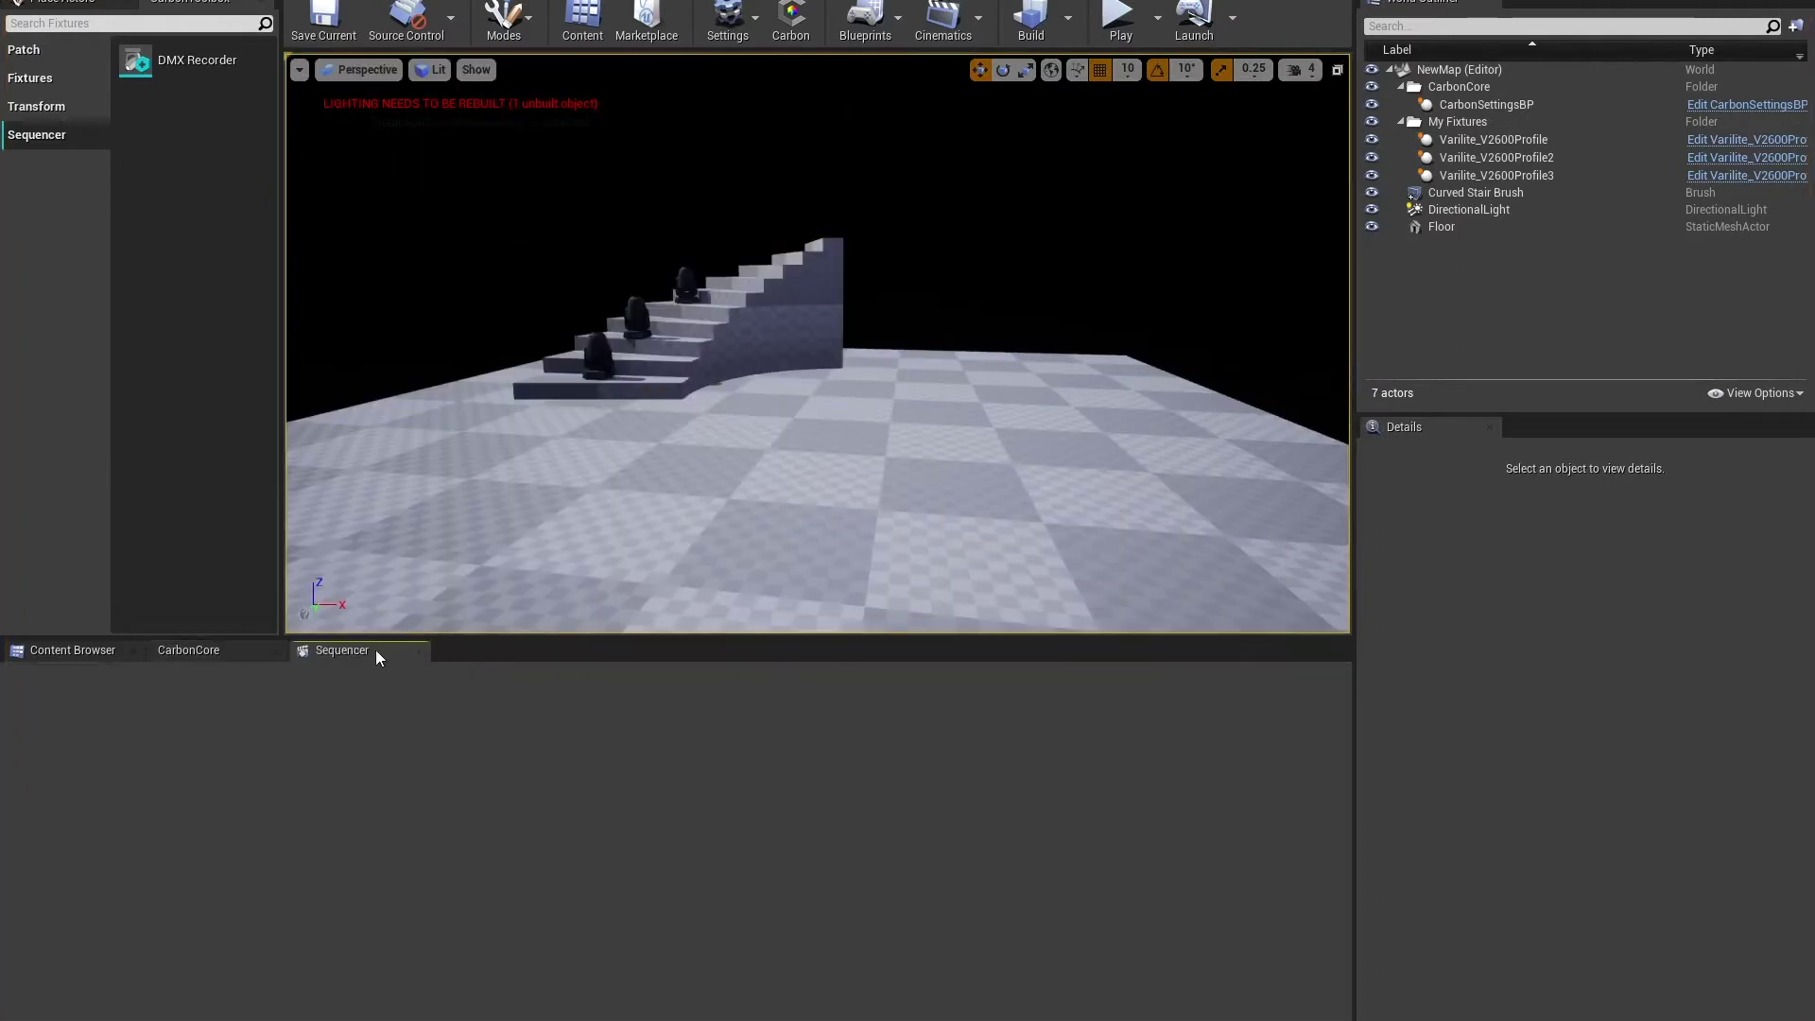
{"action": "left_click", "coordinate": [219, 649]}
{"action": "left_click", "coordinate": [350, 650]}
{"action": "left_click", "coordinate": [246, 657]}
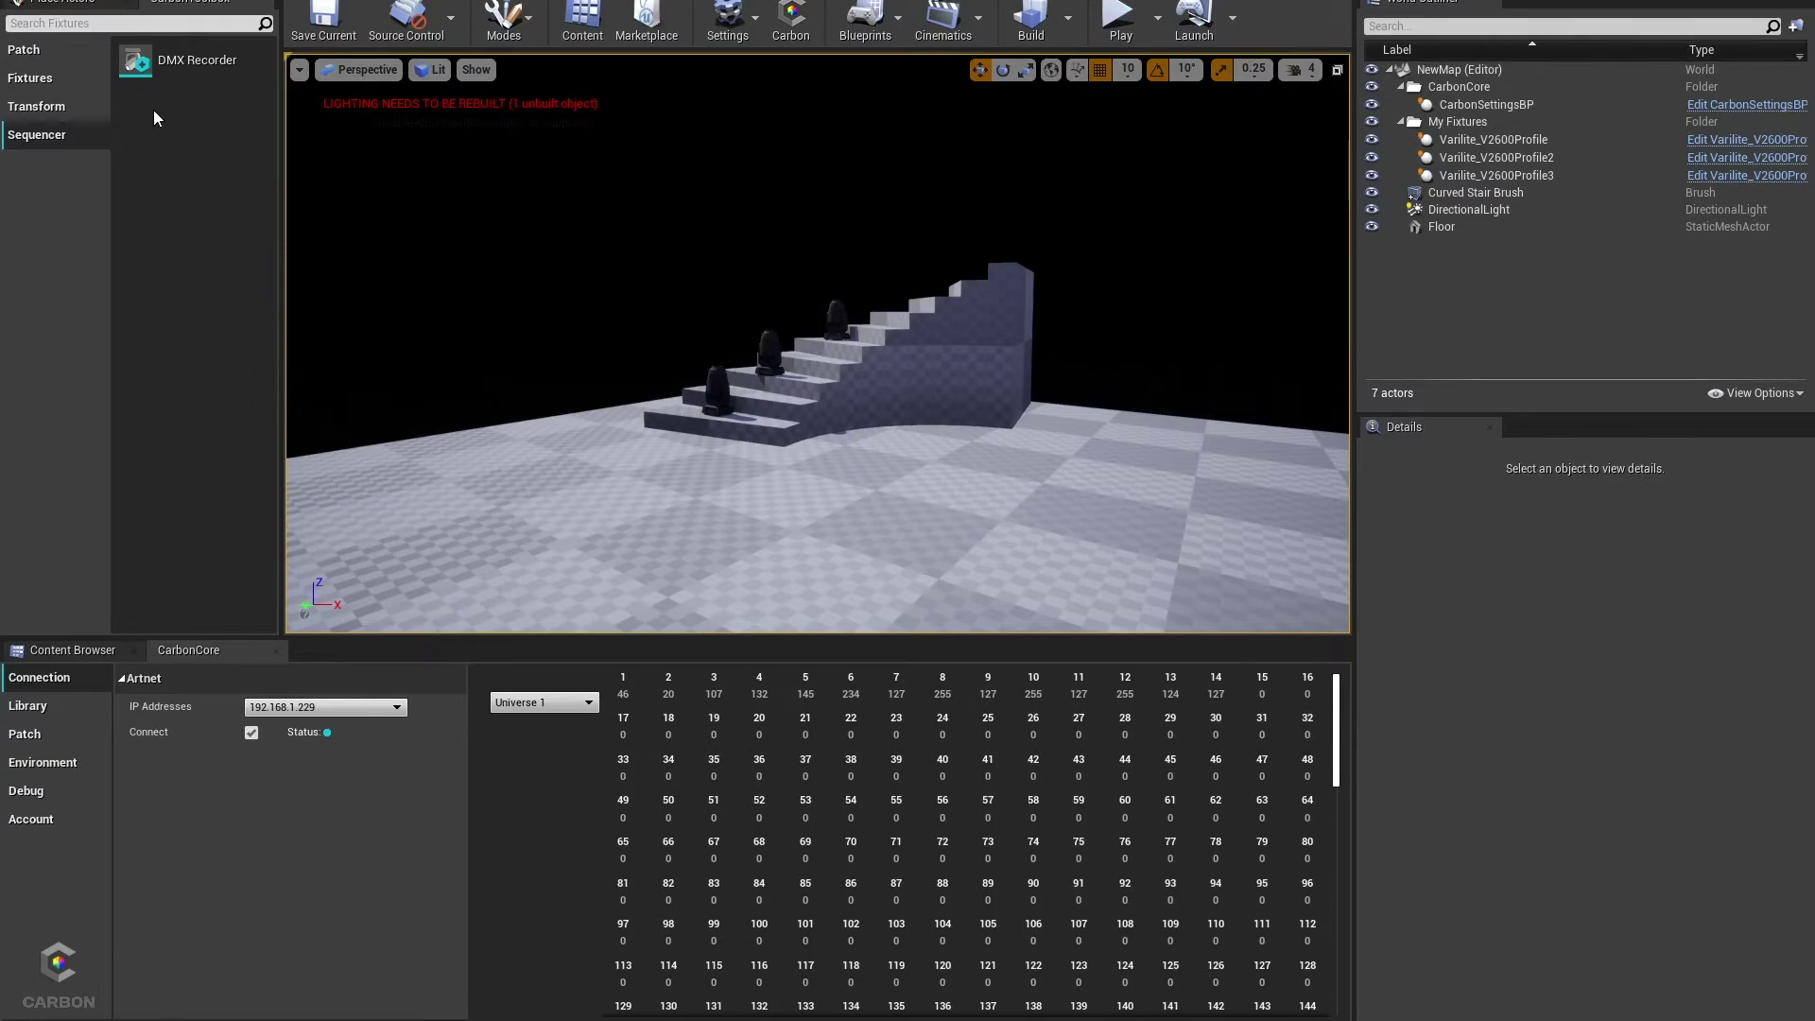
Open the DMX recorder tool and arm the three checked Varilite fixtures for recording.
{"action": "left_click", "coordinate": [175, 75]}
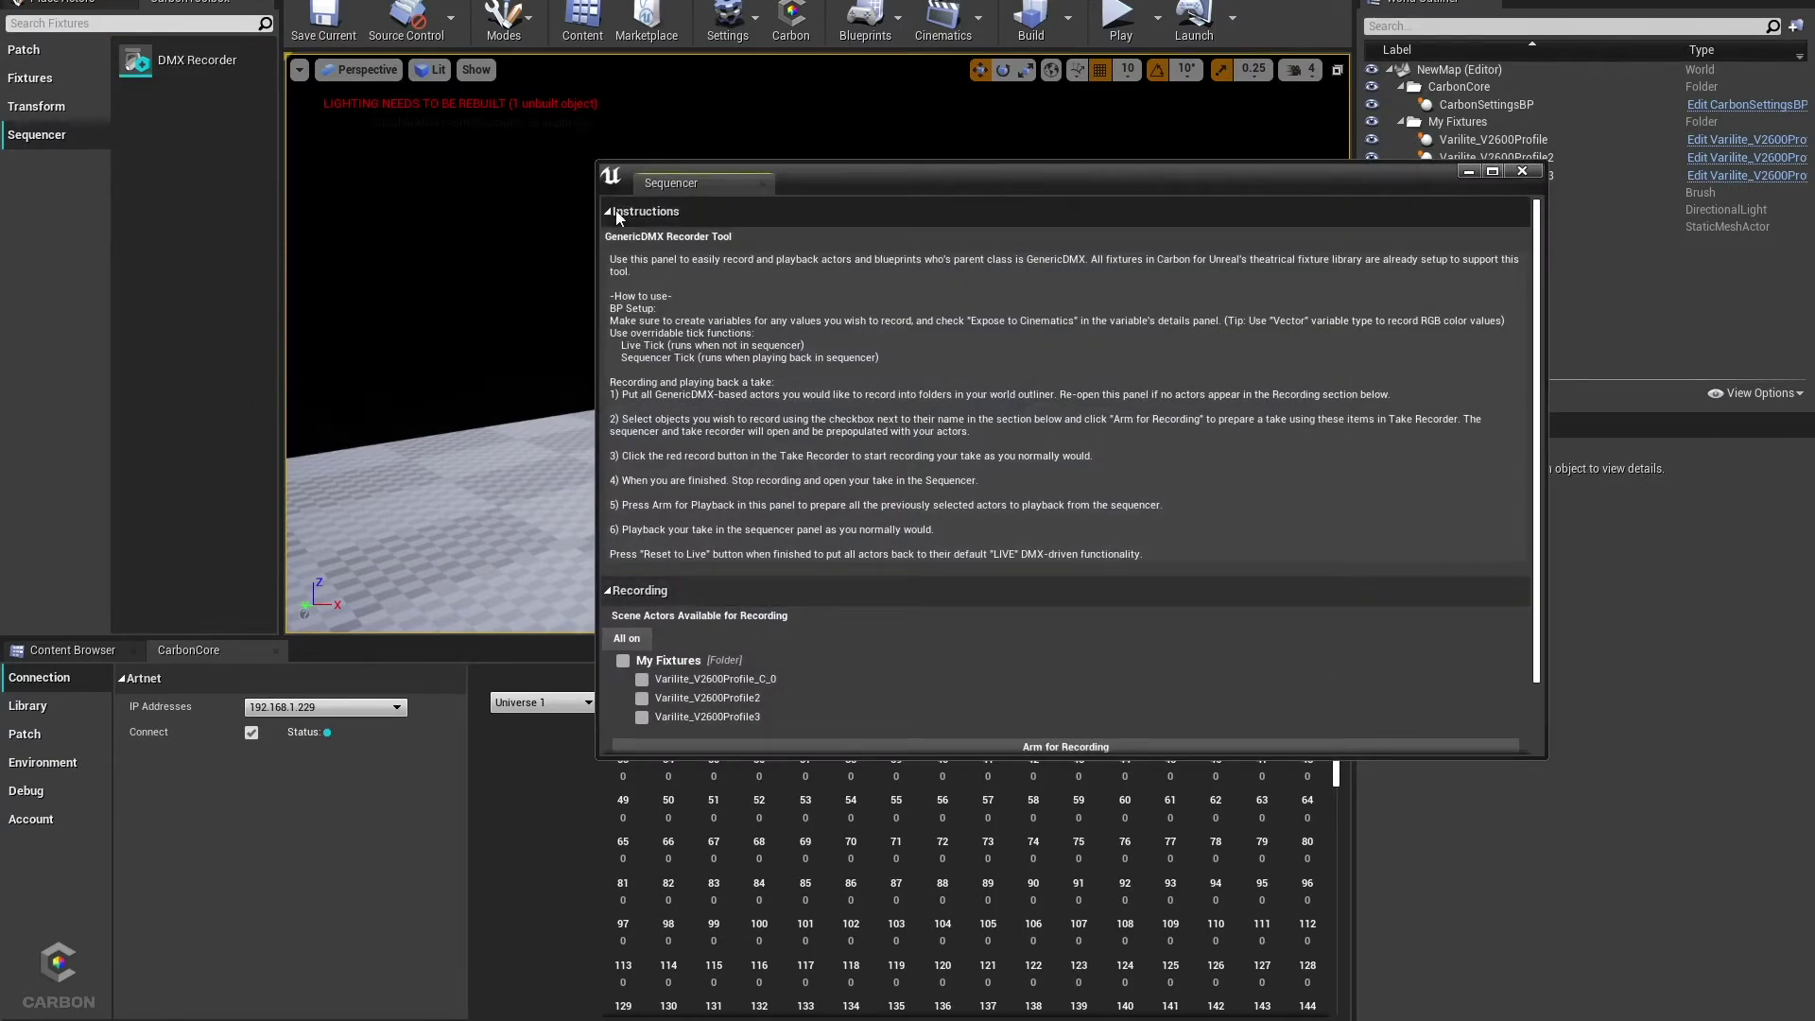
{"action": "left_click", "coordinate": [611, 210]}
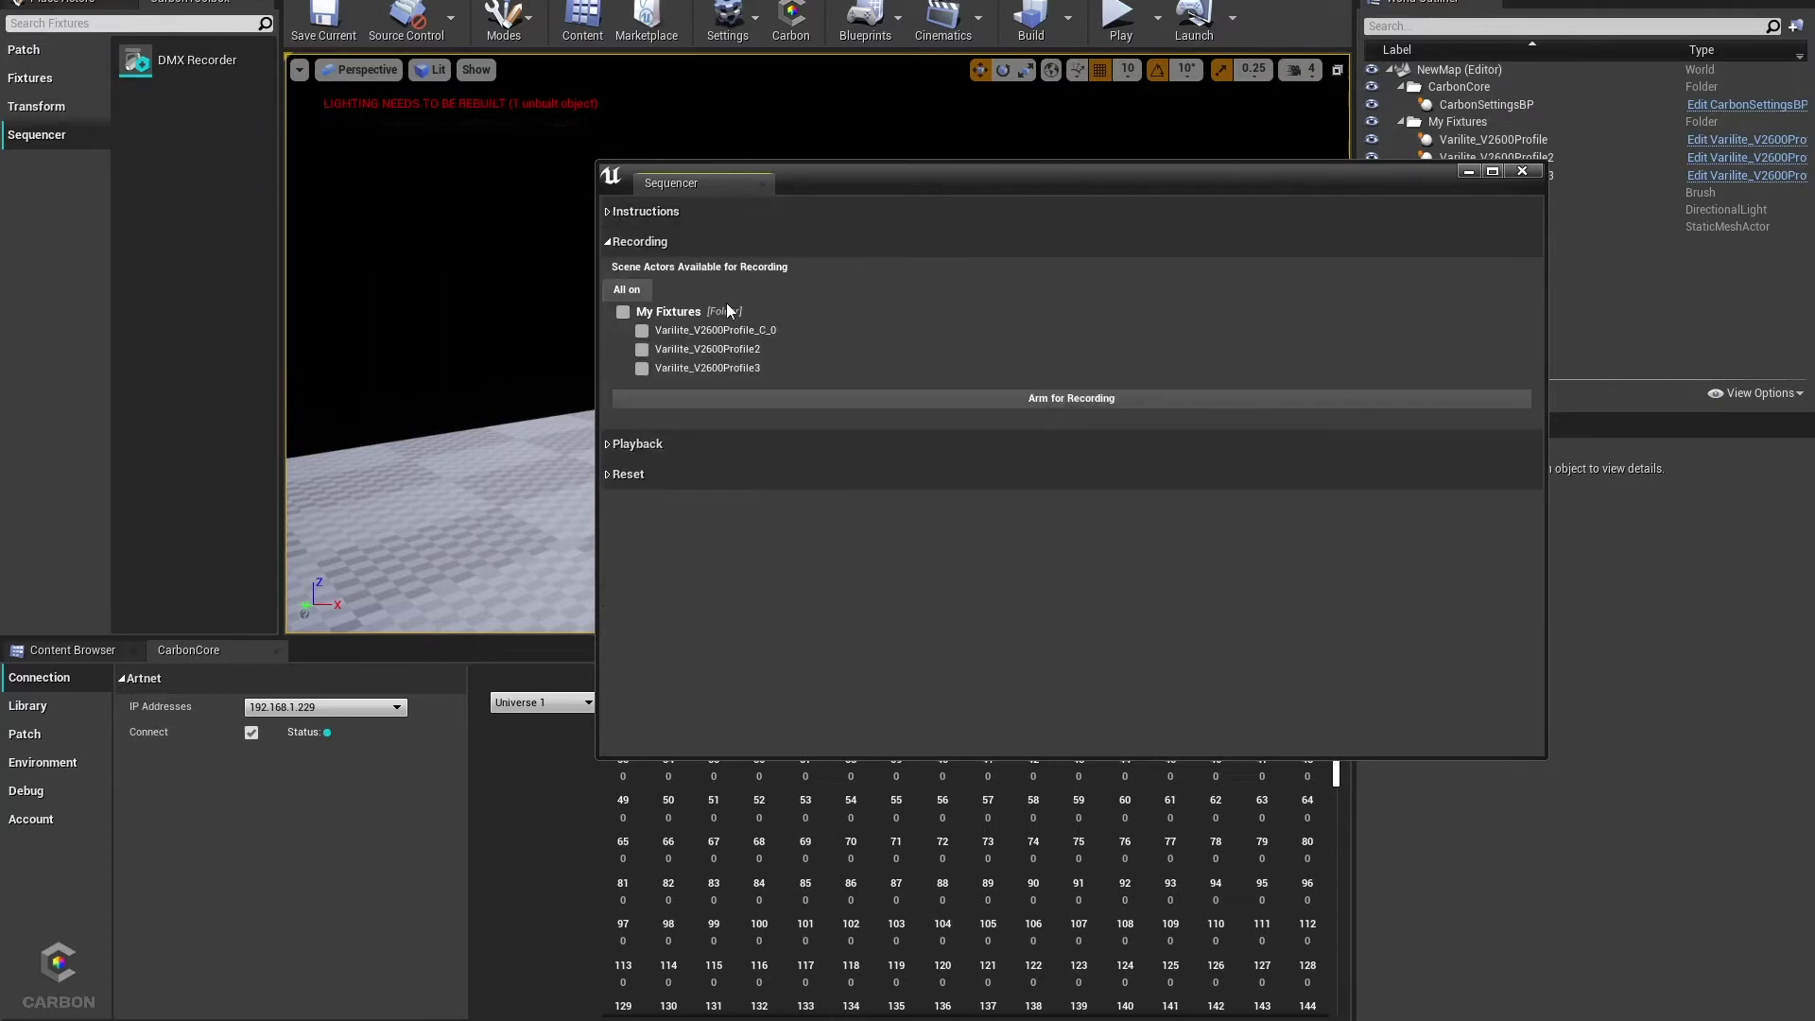
{"action": "left_click_drag", "start_coordinate": [883, 195], "coordinate": [549, 431]}
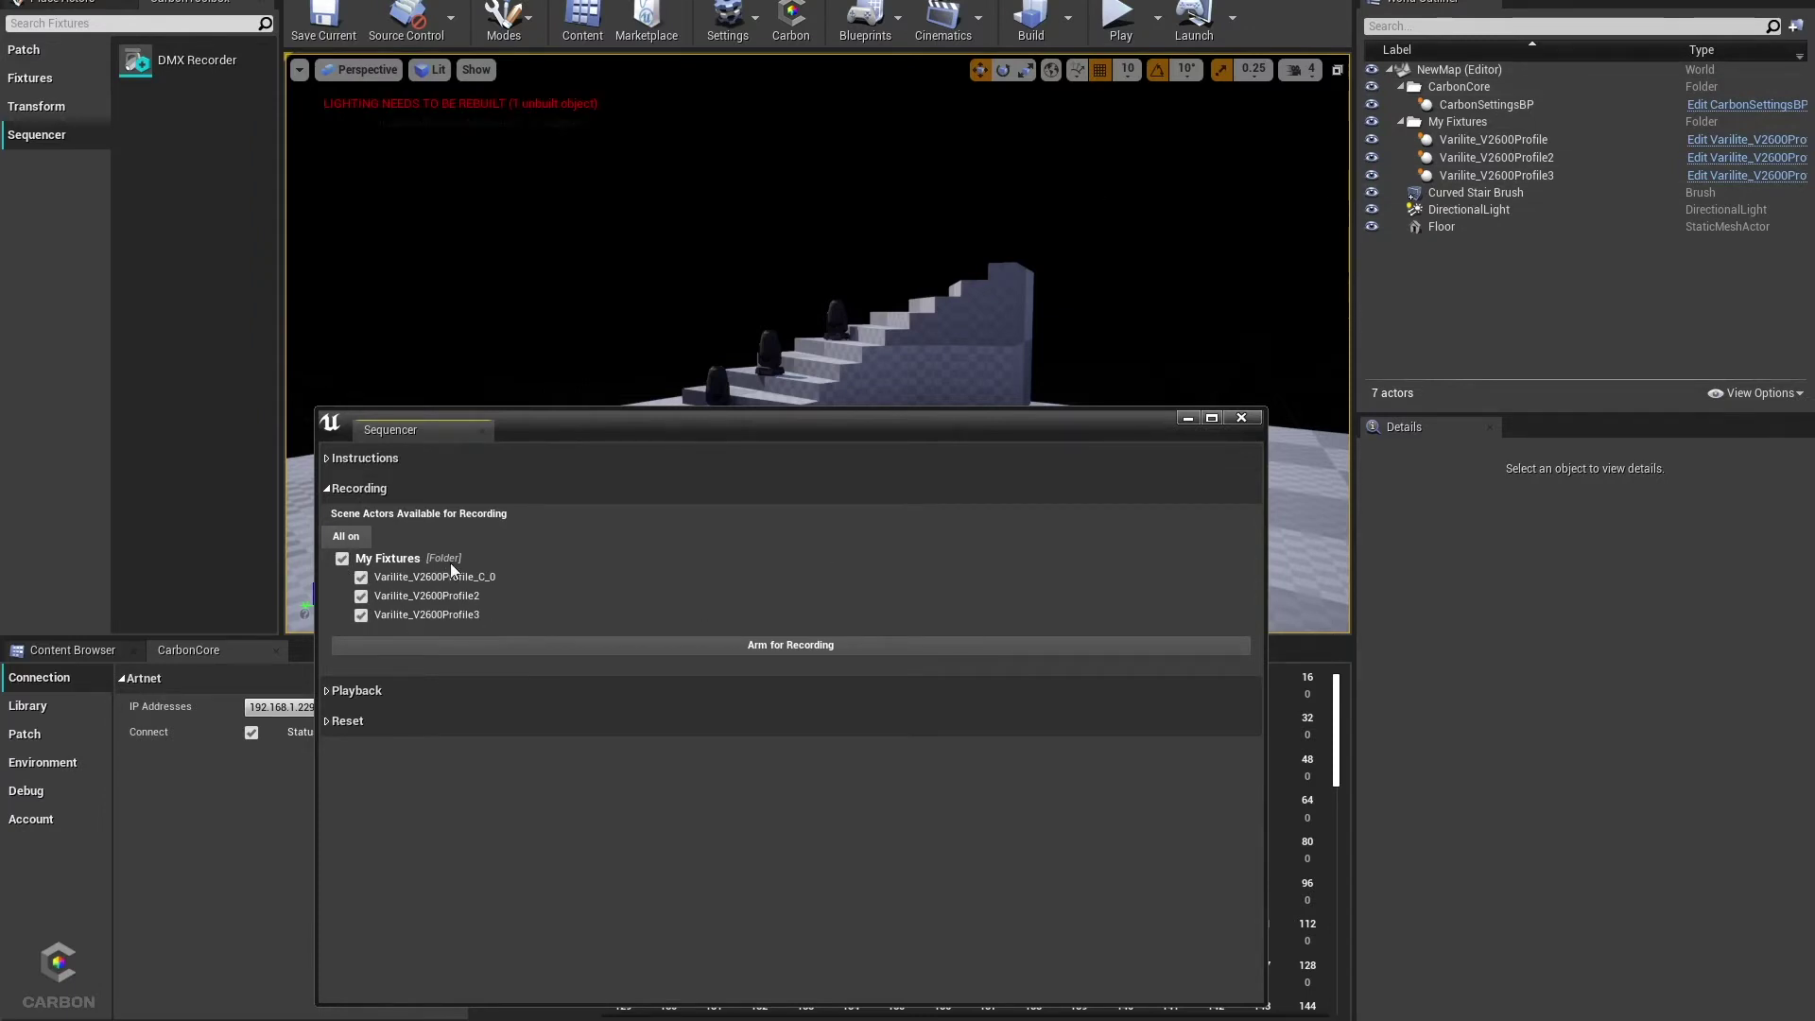
{"action": "left_click_drag", "start_coordinate": [650, 427], "coordinate": [673, 448]}
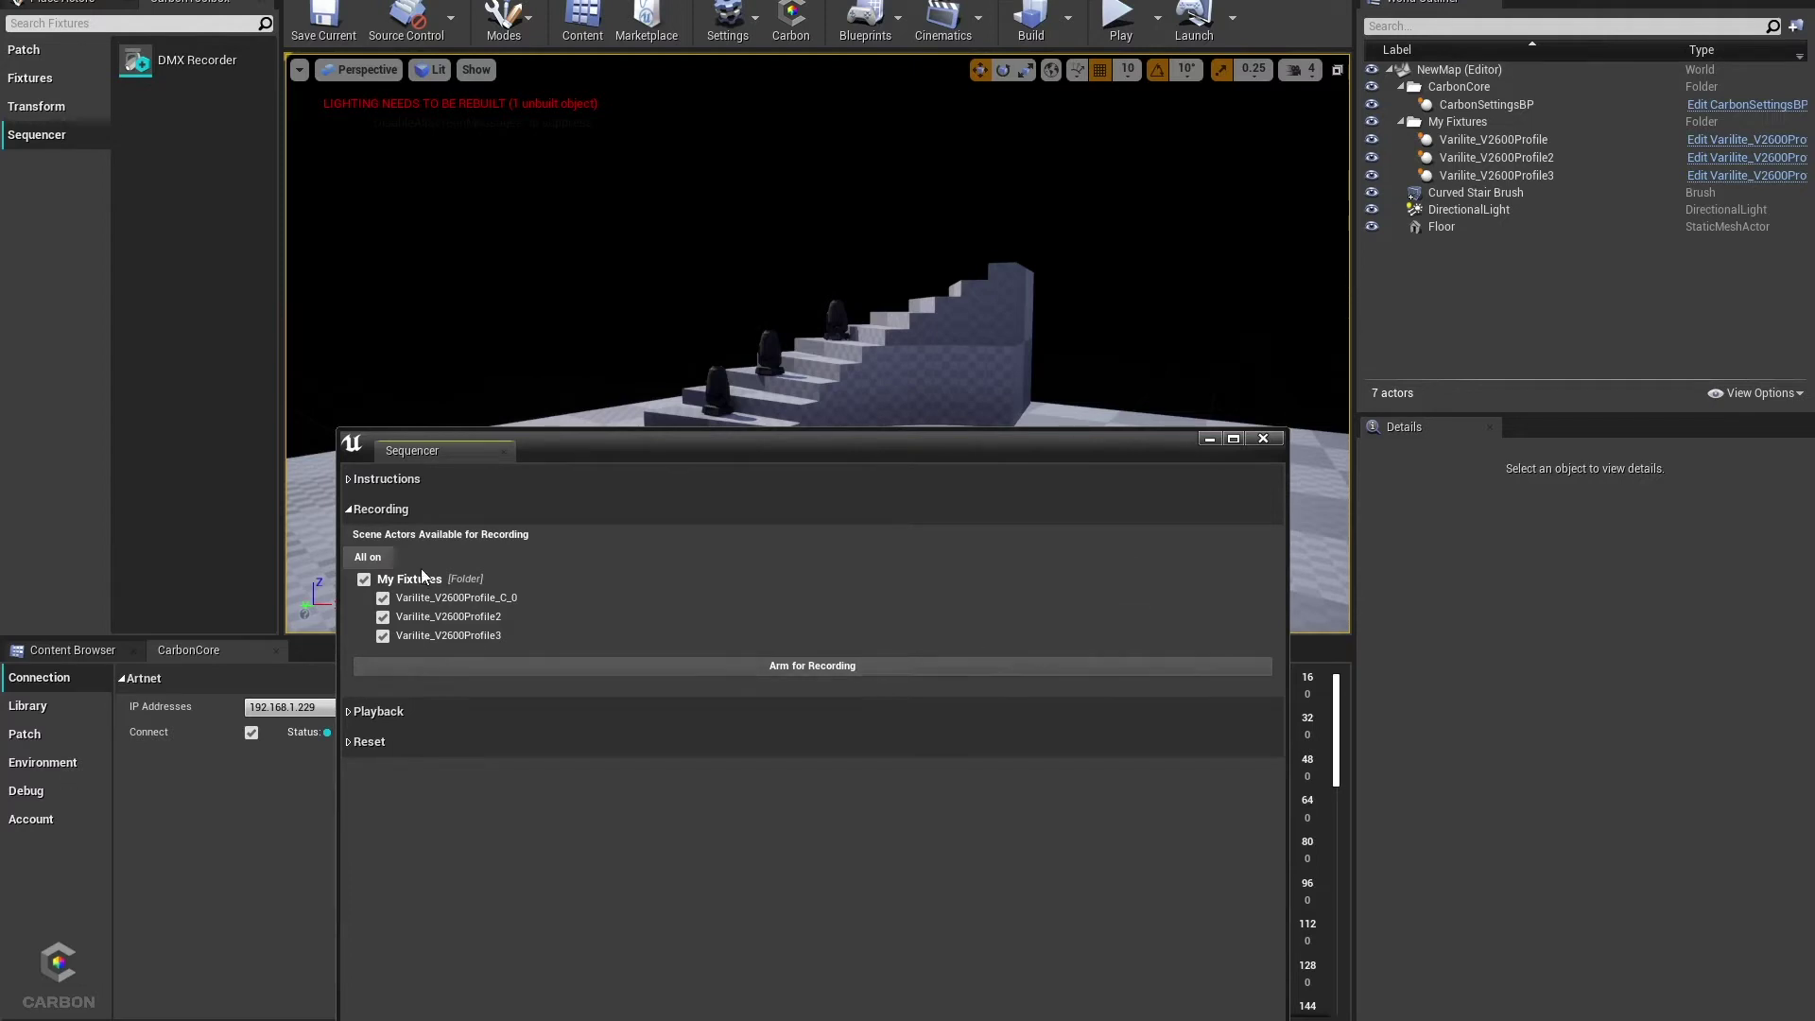
{"action": "left_click", "coordinate": [611, 665]}
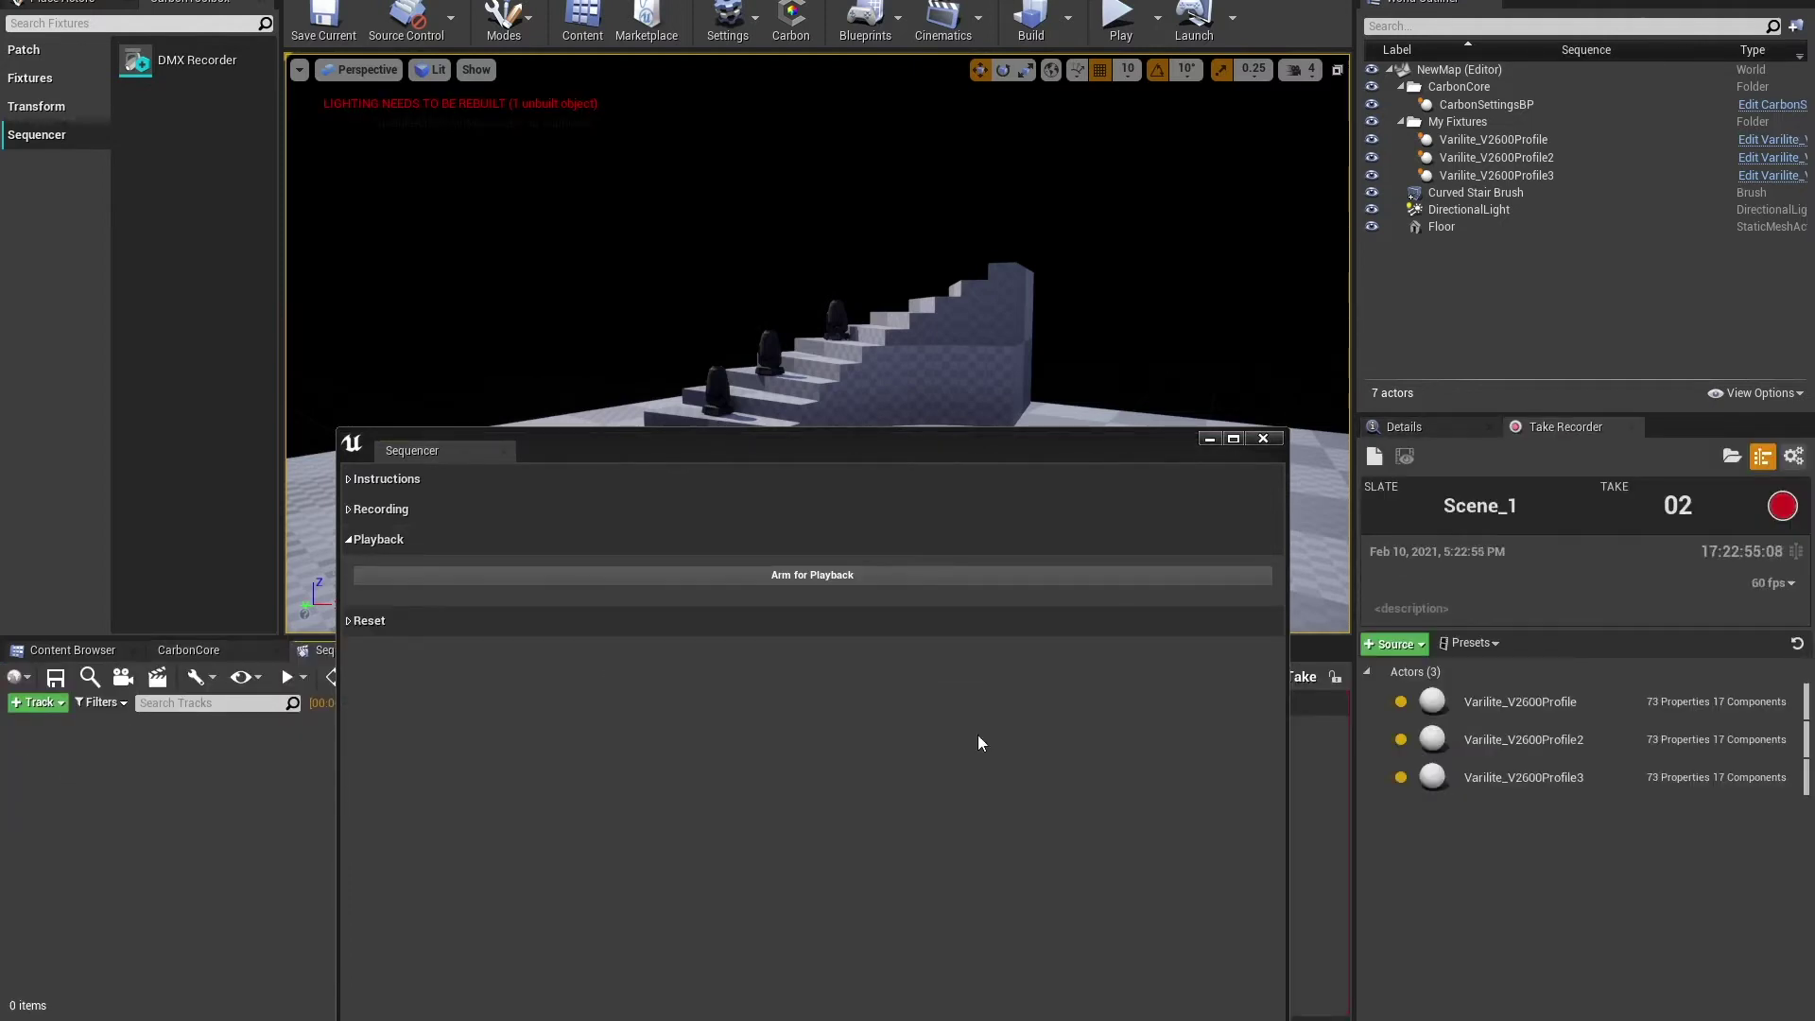
Check each Varilite source, confirm Profile3's recorded fixtureSerializedState property, then close the recorder window.
{"action": "left_click_drag", "start_coordinate": [1210, 441], "coordinate": [773, 450]}
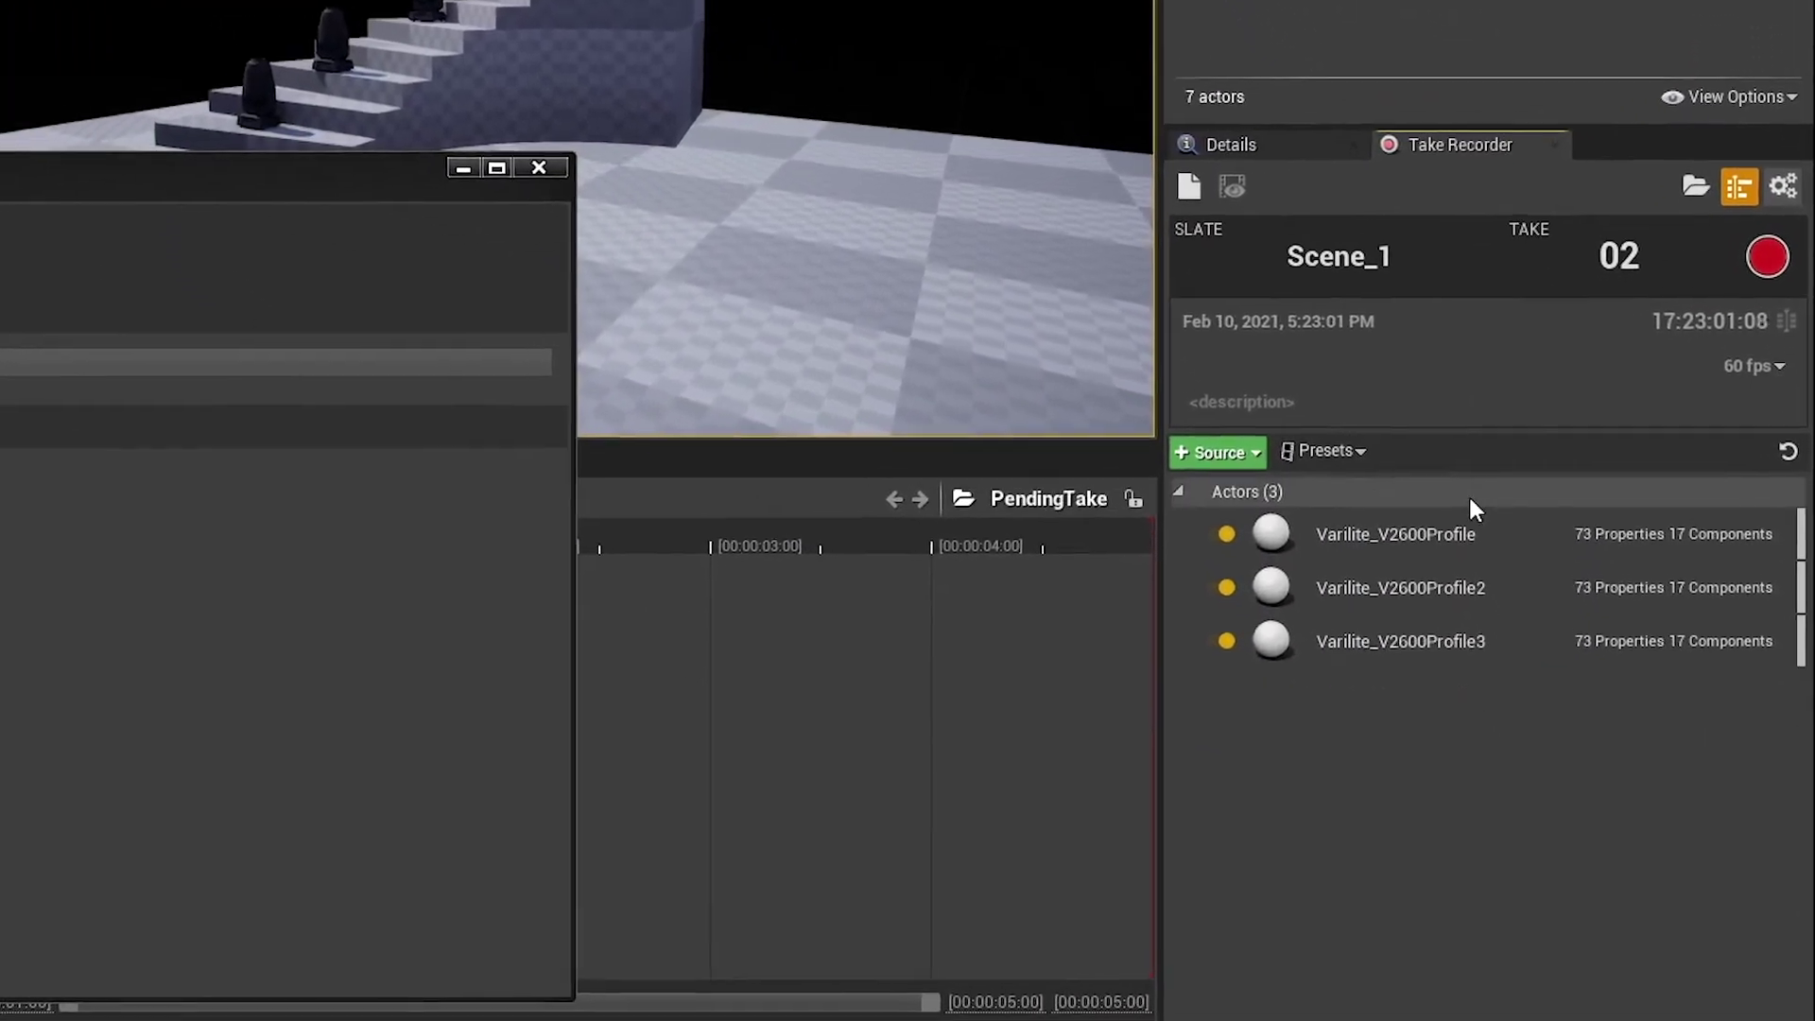
{"action": "left_click", "coordinate": [1401, 497]}
{"action": "left_click", "coordinate": [1395, 555]}
{"action": "left_click", "coordinate": [1411, 608]}
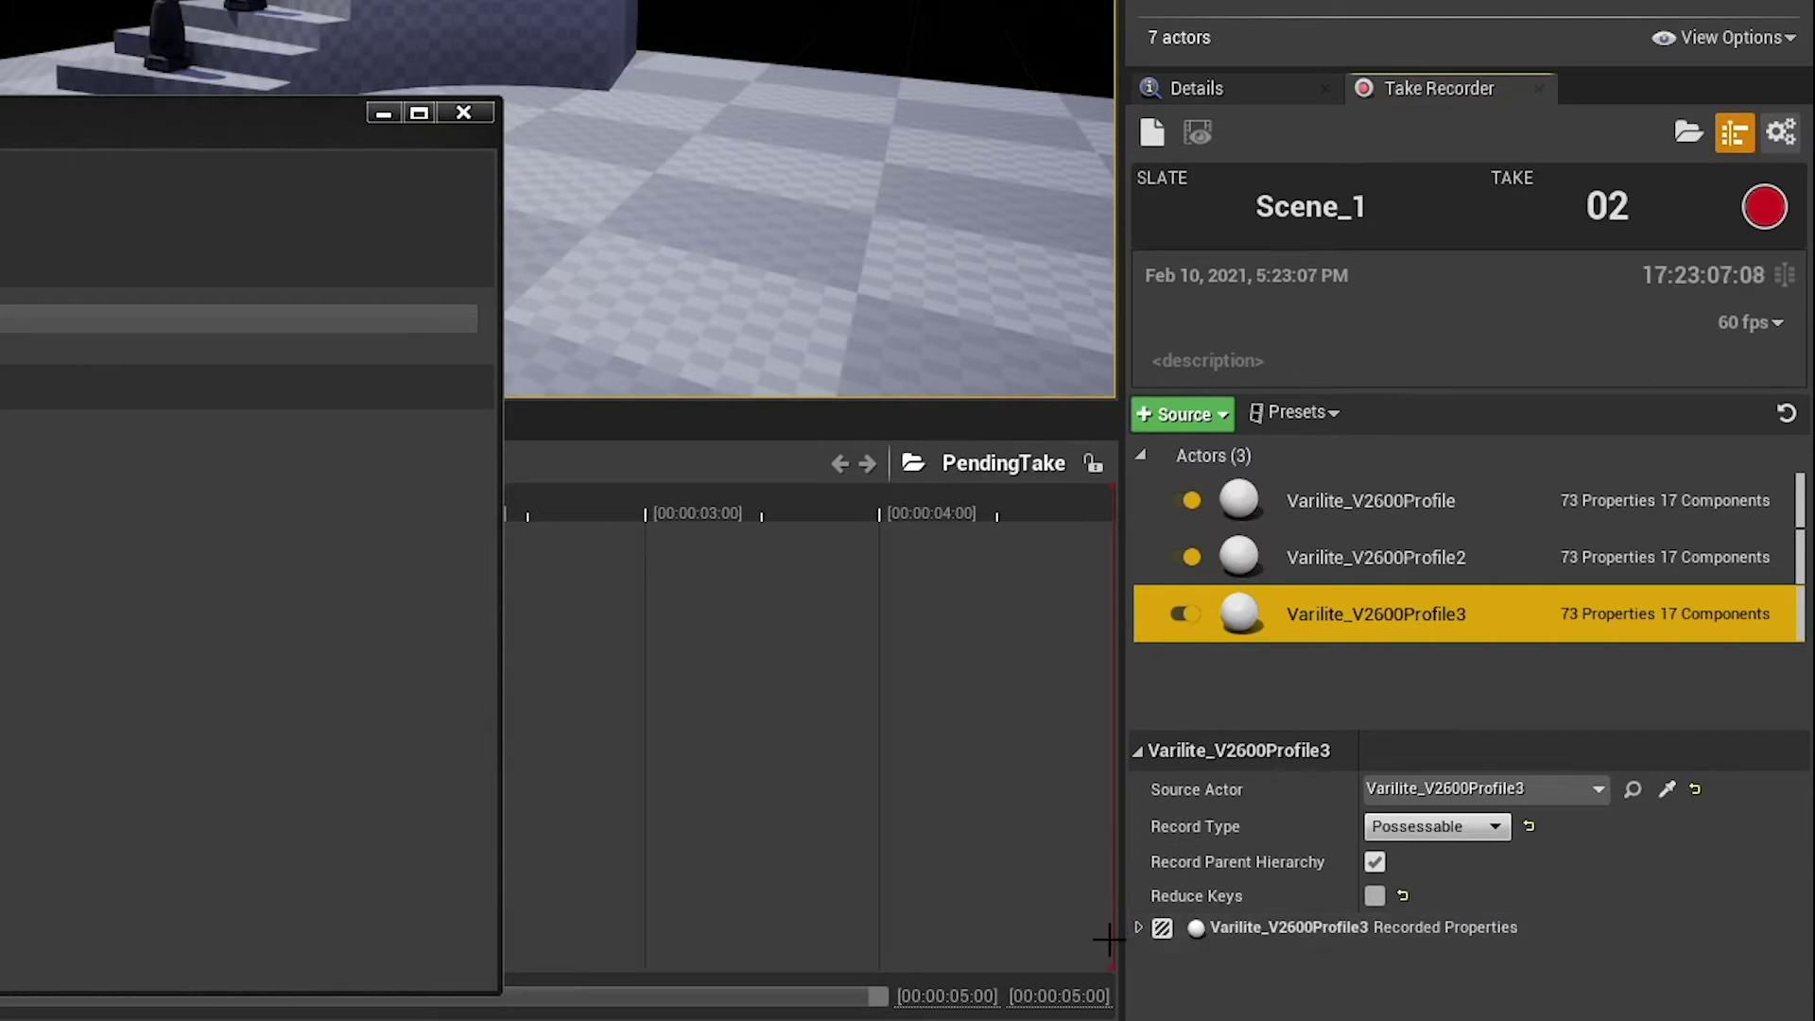
{"action": "left_click", "coordinate": [1138, 929]}
{"action": "scroll", "coordinate": [1242, 898], "scroll_direction": "down", "scroll_amount": 4}
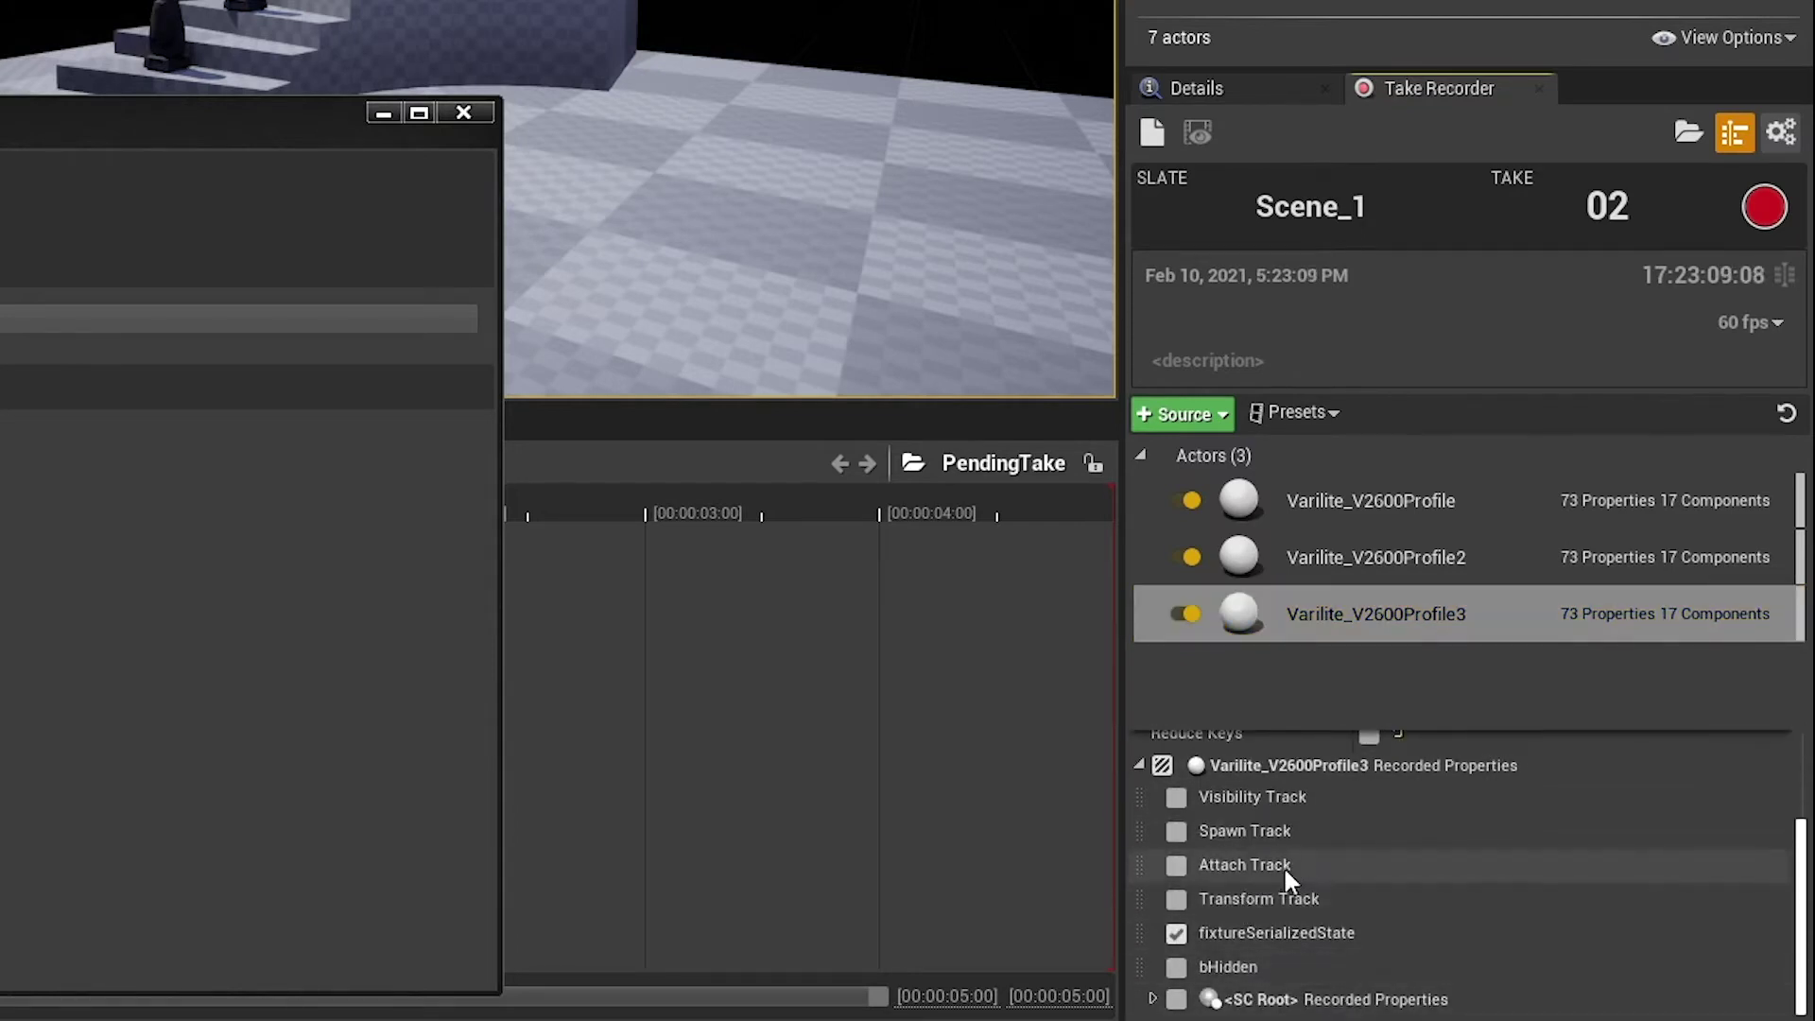
{"action": "scroll", "coordinate": [1229, 879], "scroll_direction": "up", "scroll_amount": 2}
{"action": "left_click", "coordinate": [1140, 855]}
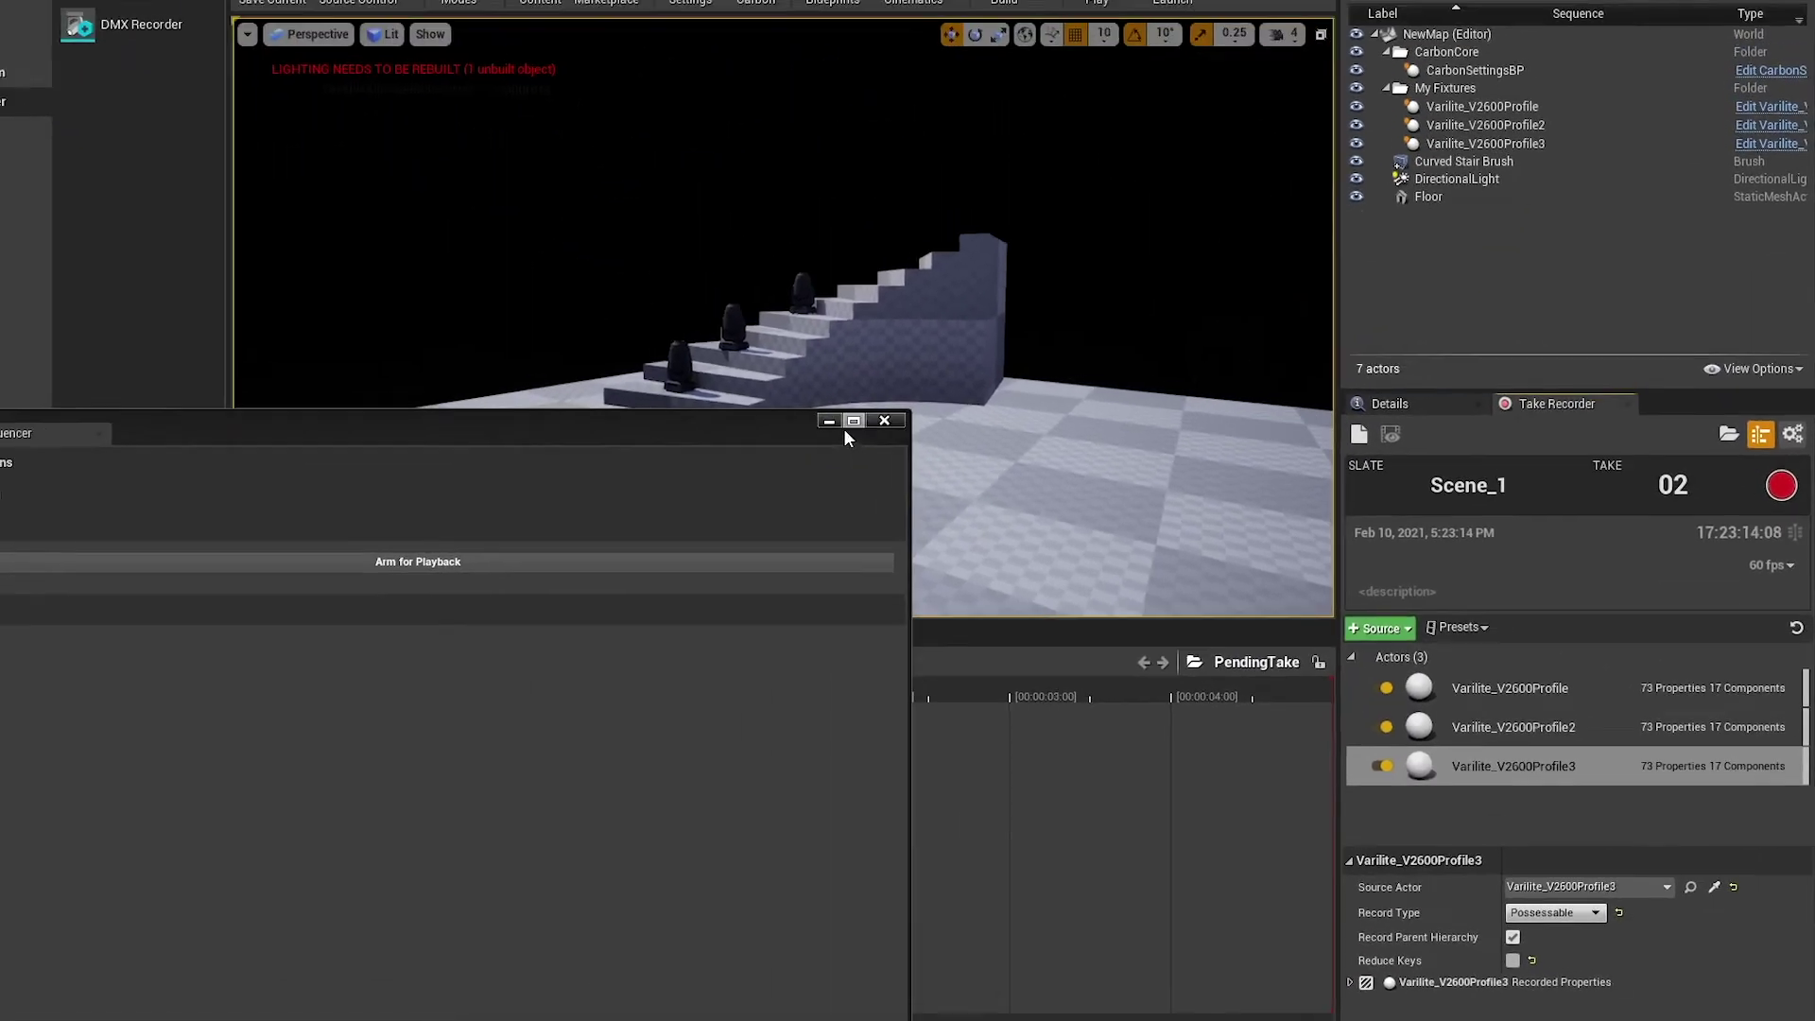
{"action": "left_click", "coordinate": [791, 351]}
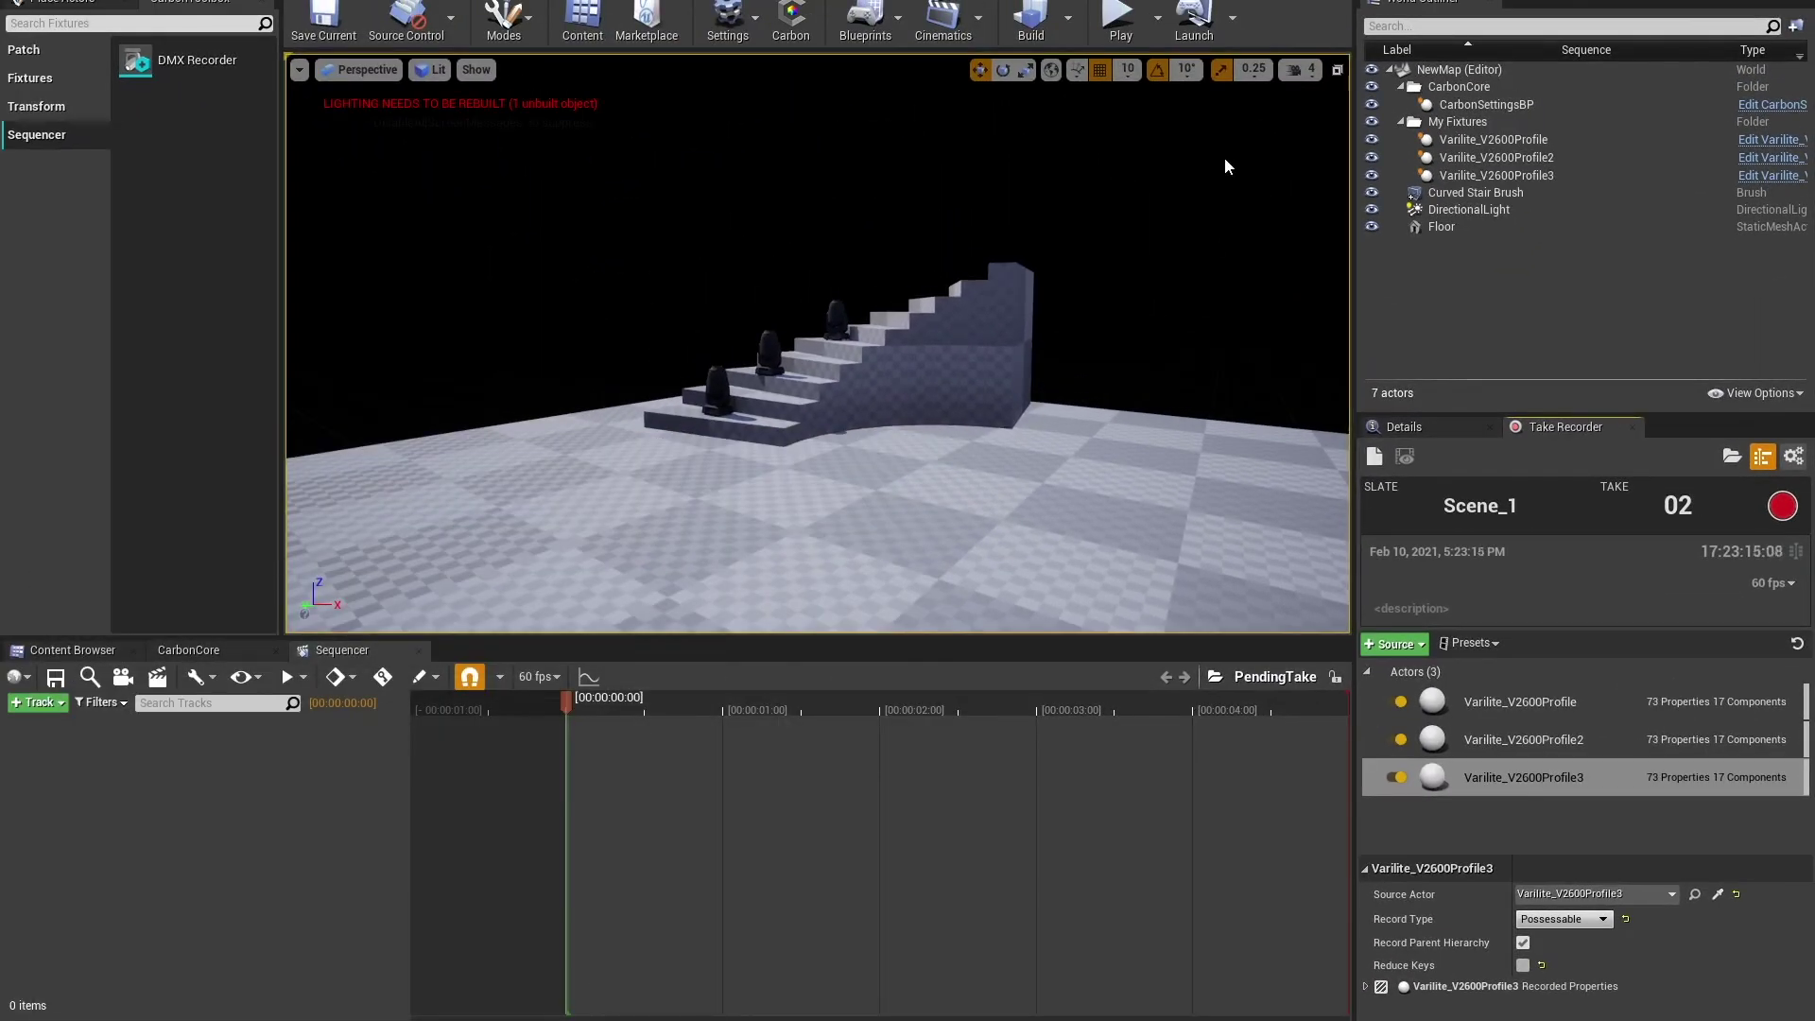
Play the level and record take 02 of Scene_1 with the three fixtures.
{"action": "left_click", "coordinate": [1134, 19]}
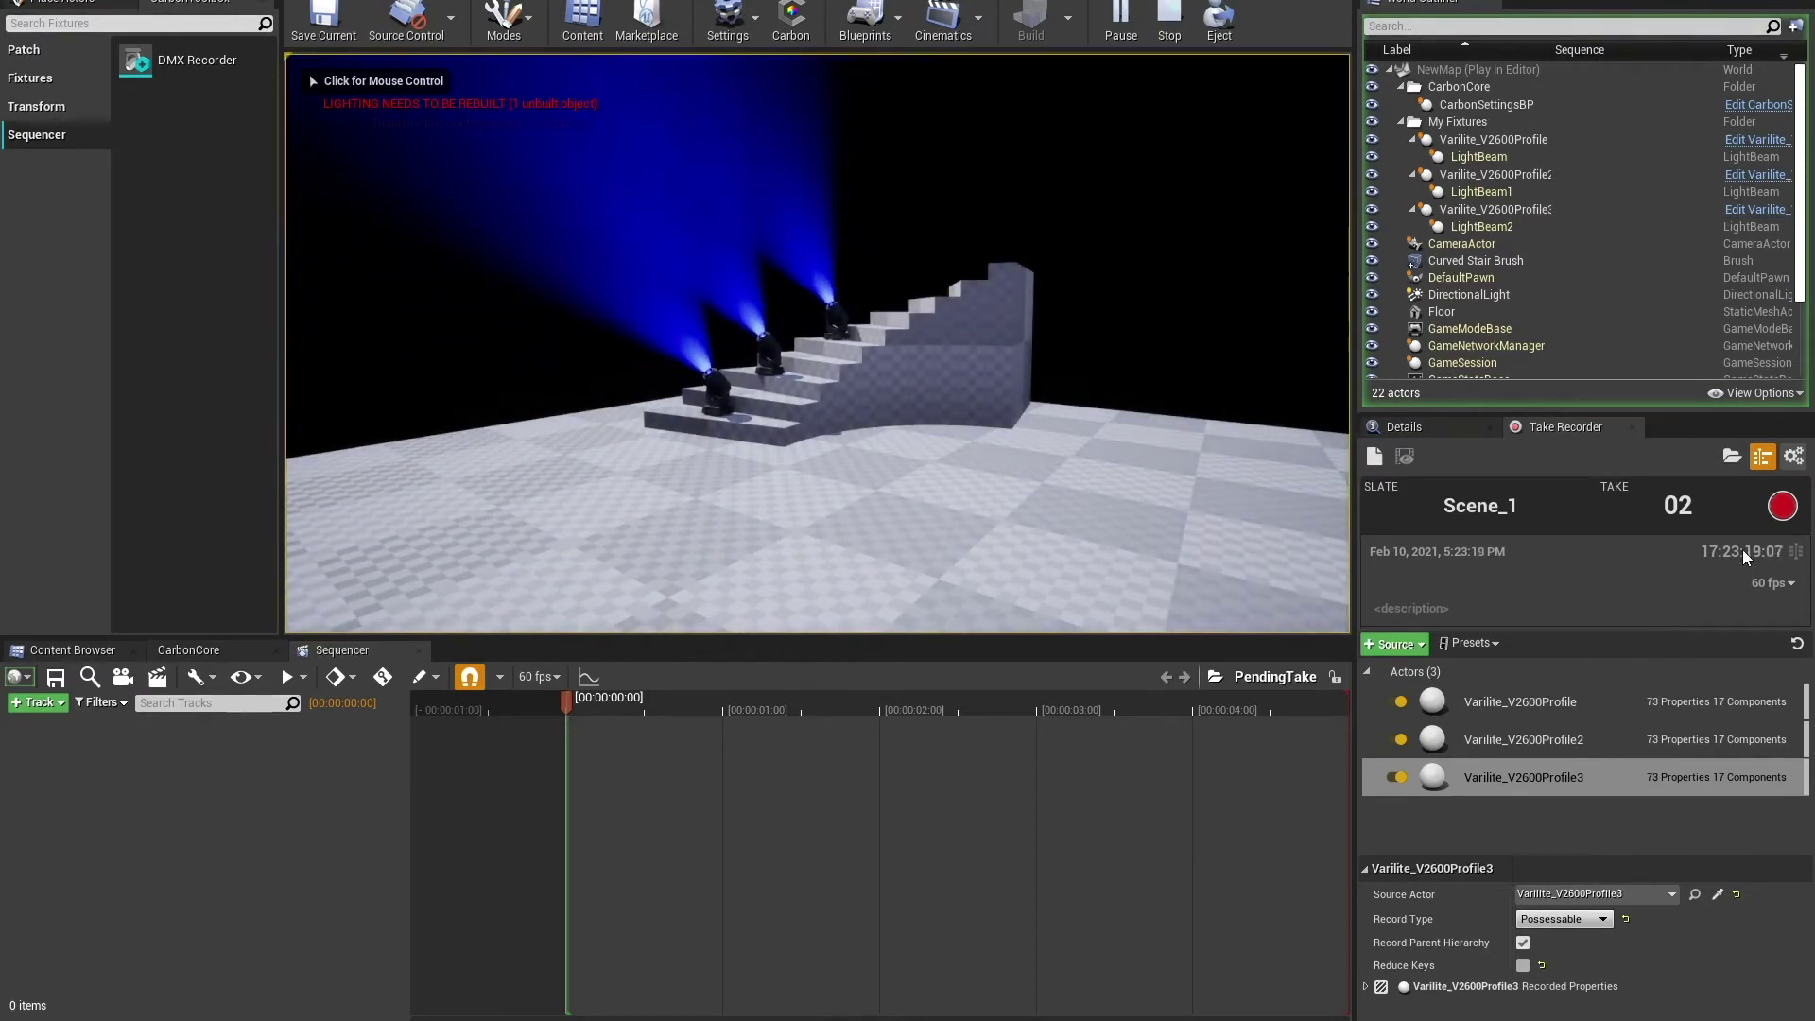
{"action": "left_click", "coordinate": [1781, 508]}
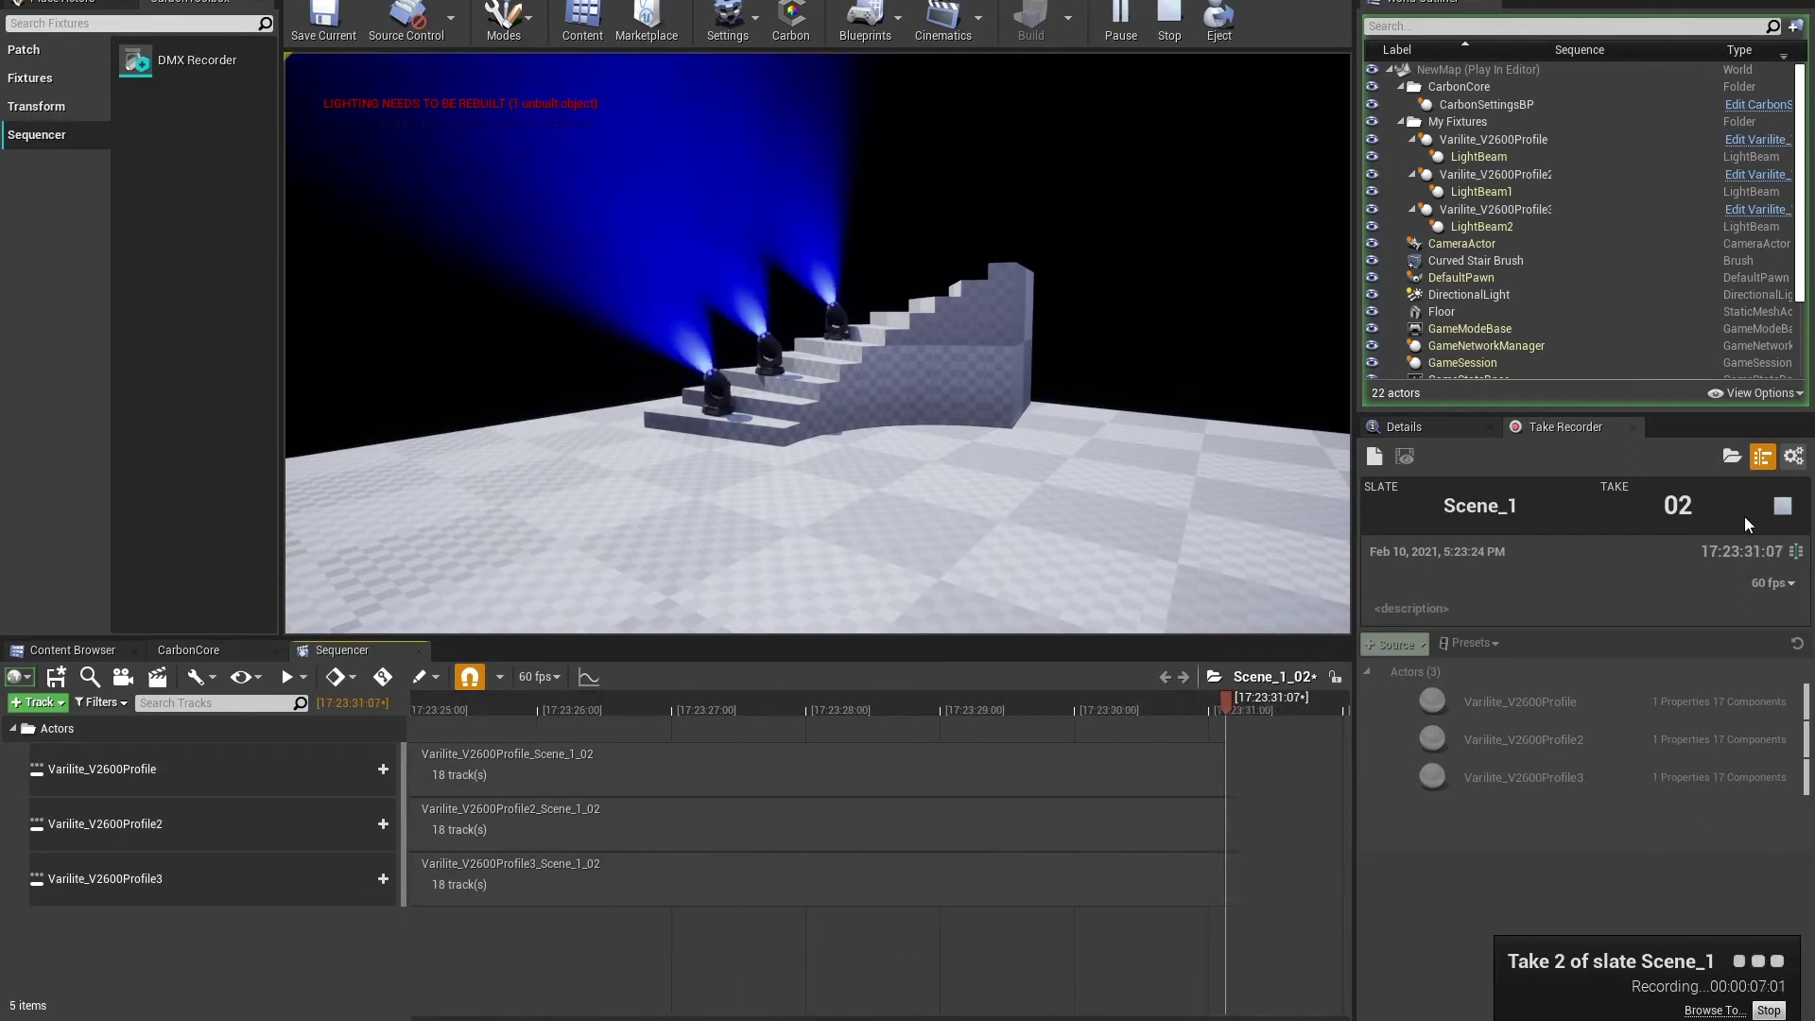
{"action": "left_click", "coordinate": [1783, 506]}
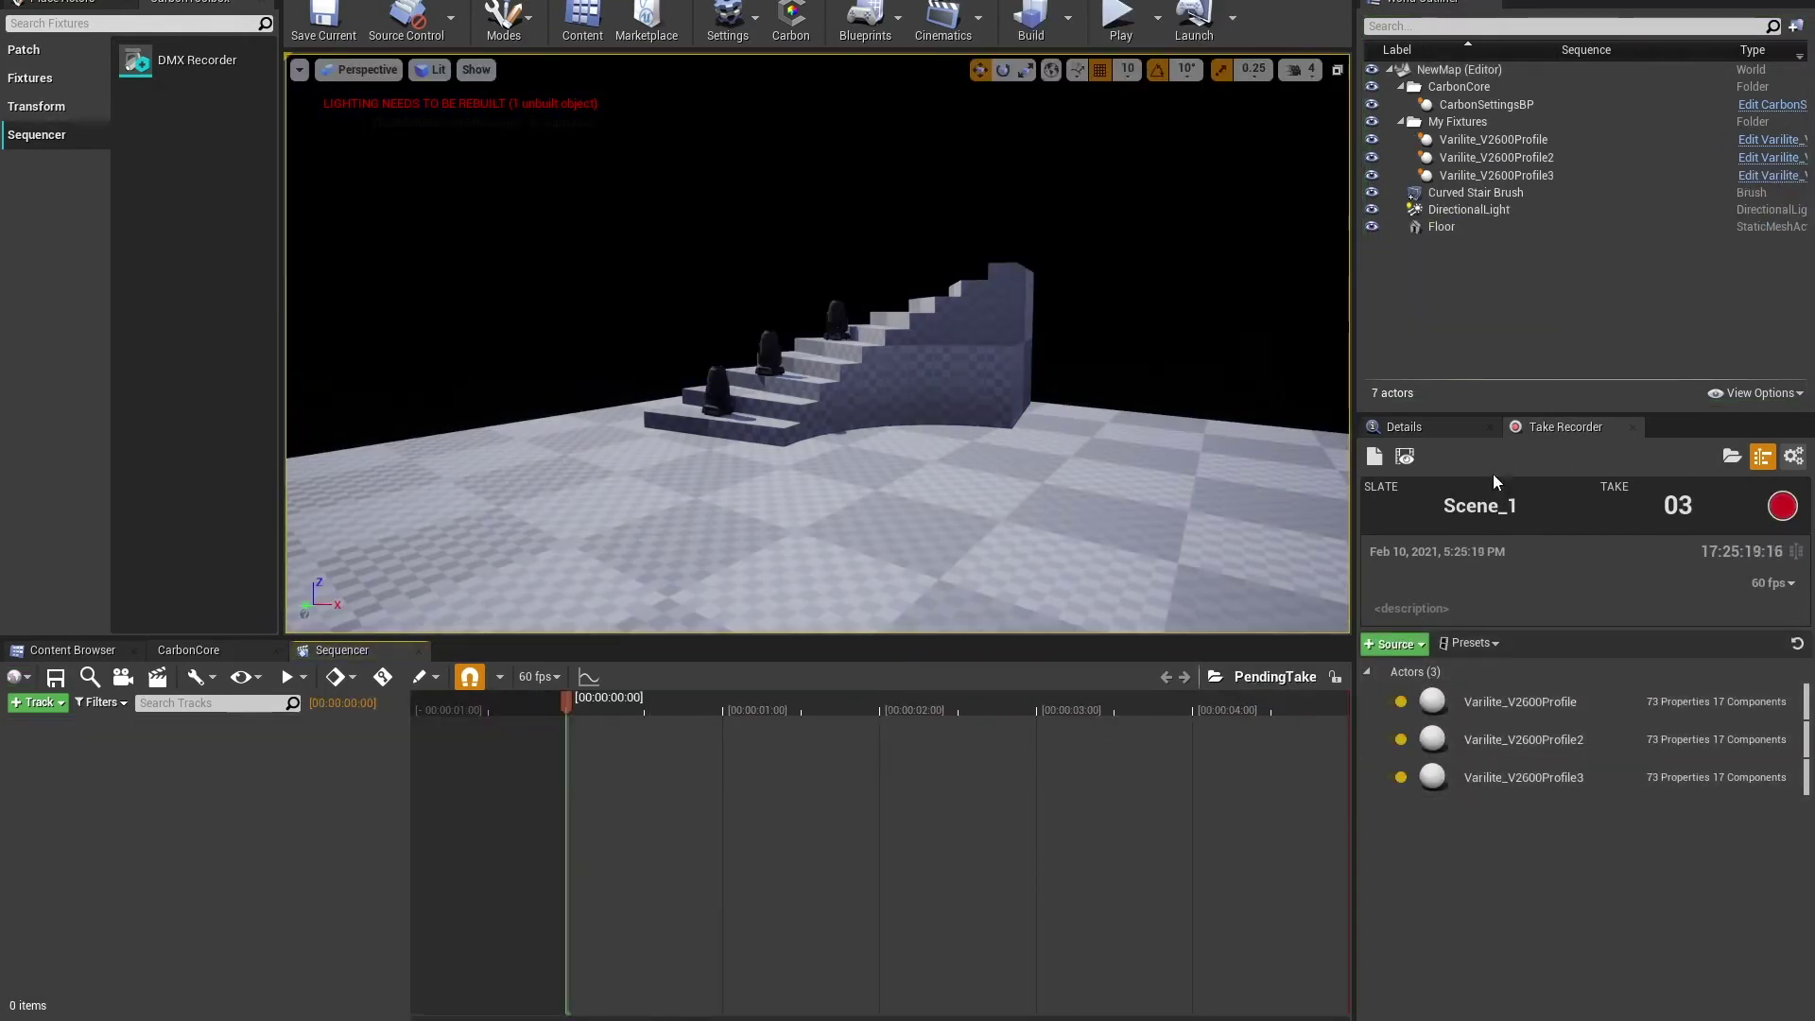
Open the last recording, Scene_1_02, in Sequencer for review.
{"action": "left_click", "coordinate": [1408, 459]}
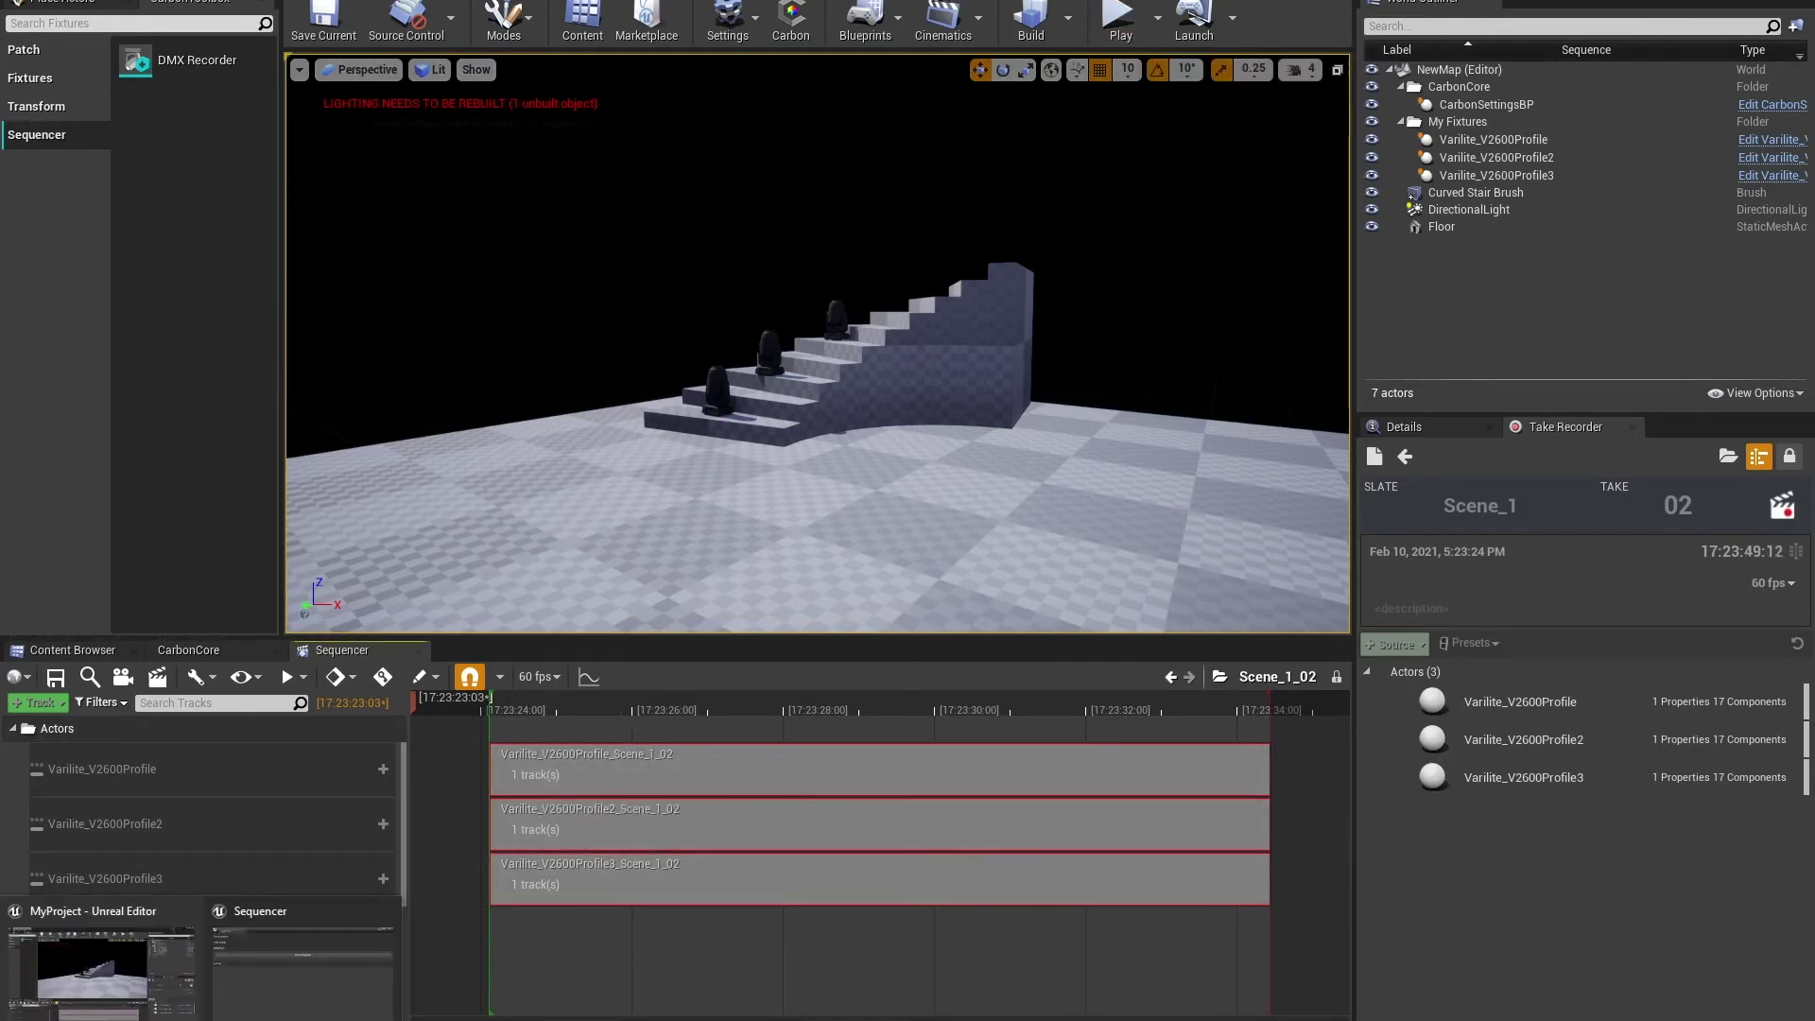
Arm the three fixtures for playback of Scene_1_02, close the recorder, and play the level.
{"action": "left_click_drag", "start_coordinate": [503, 439], "coordinate": [837, 300]}
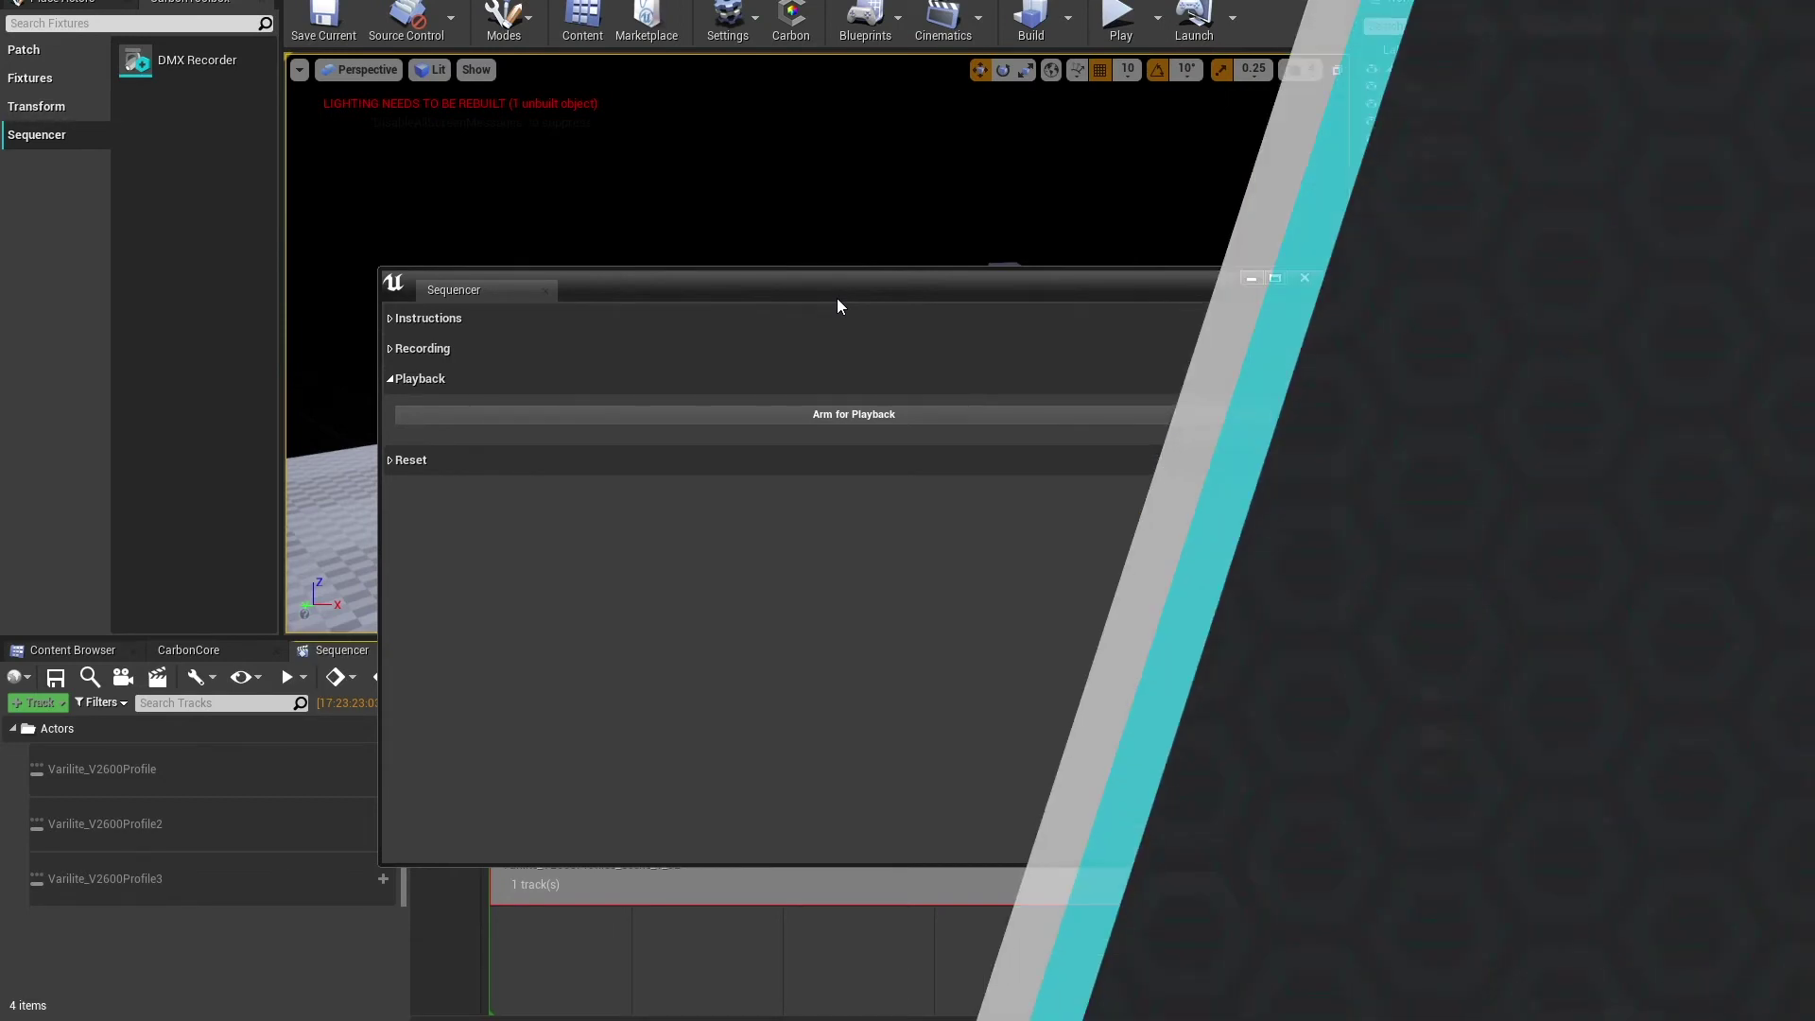
{"action": "left_click", "coordinate": [870, 417]}
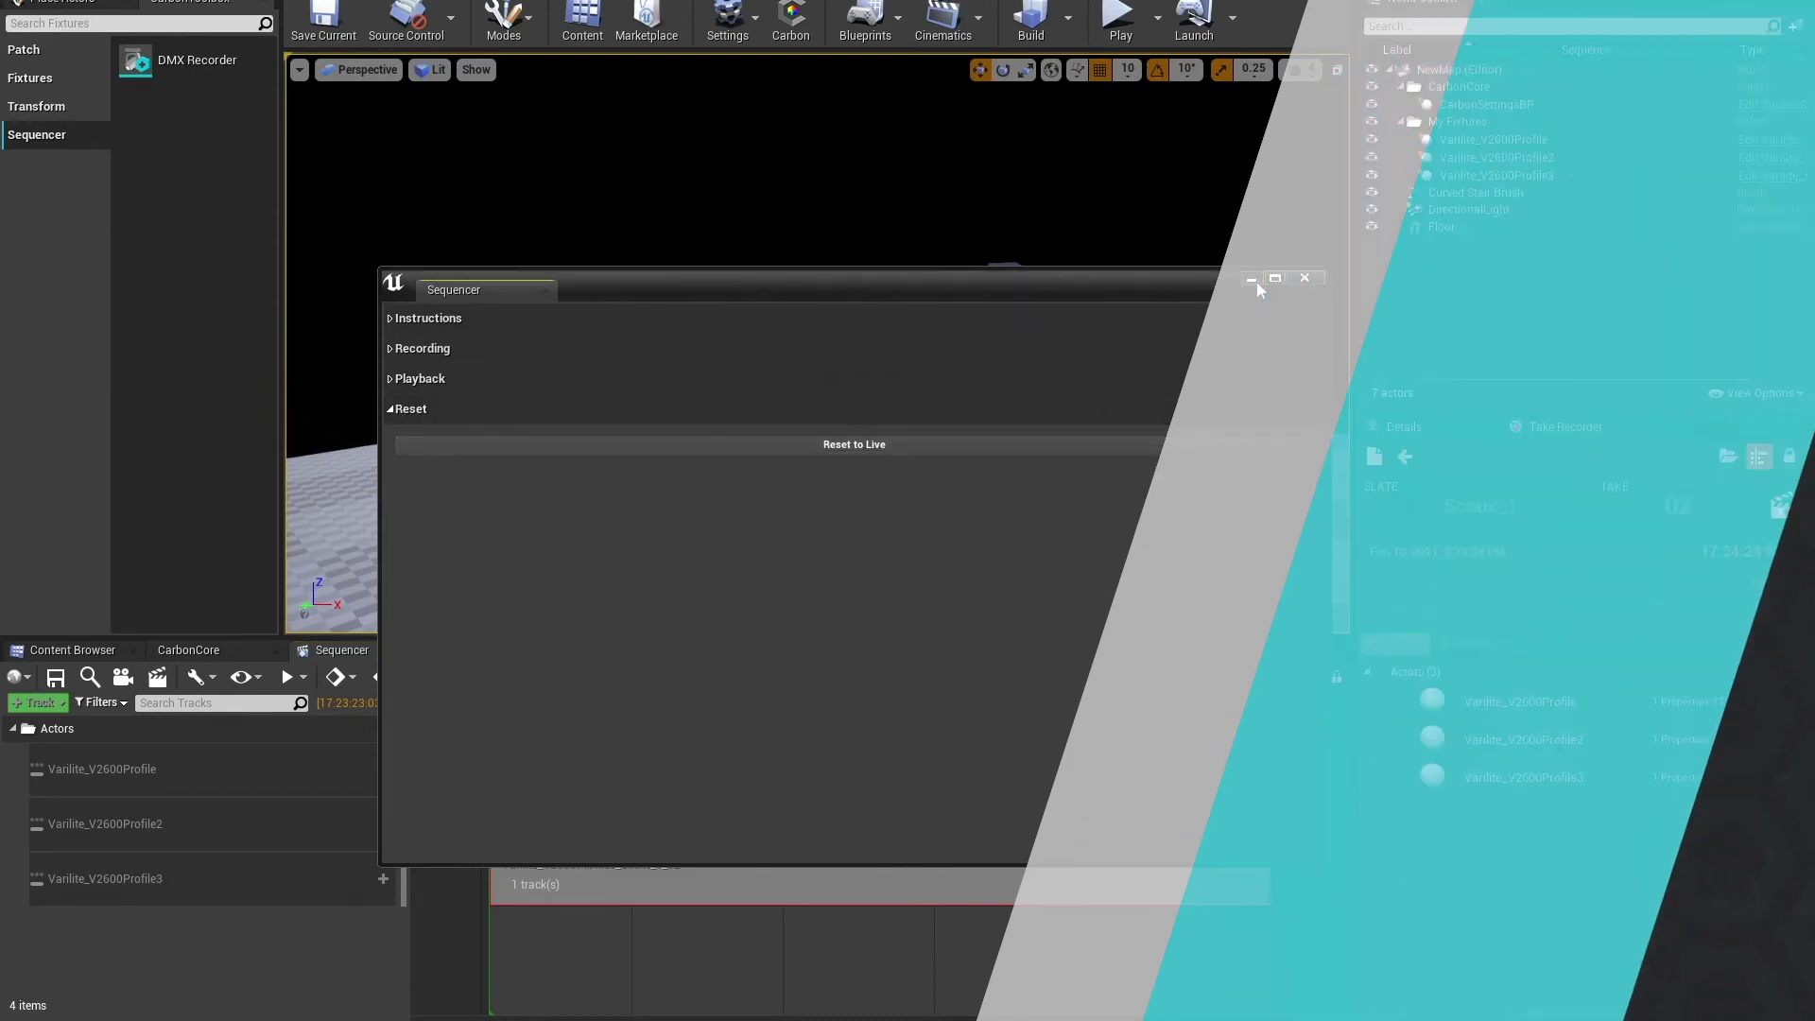
{"action": "left_click", "coordinate": [1252, 279]}
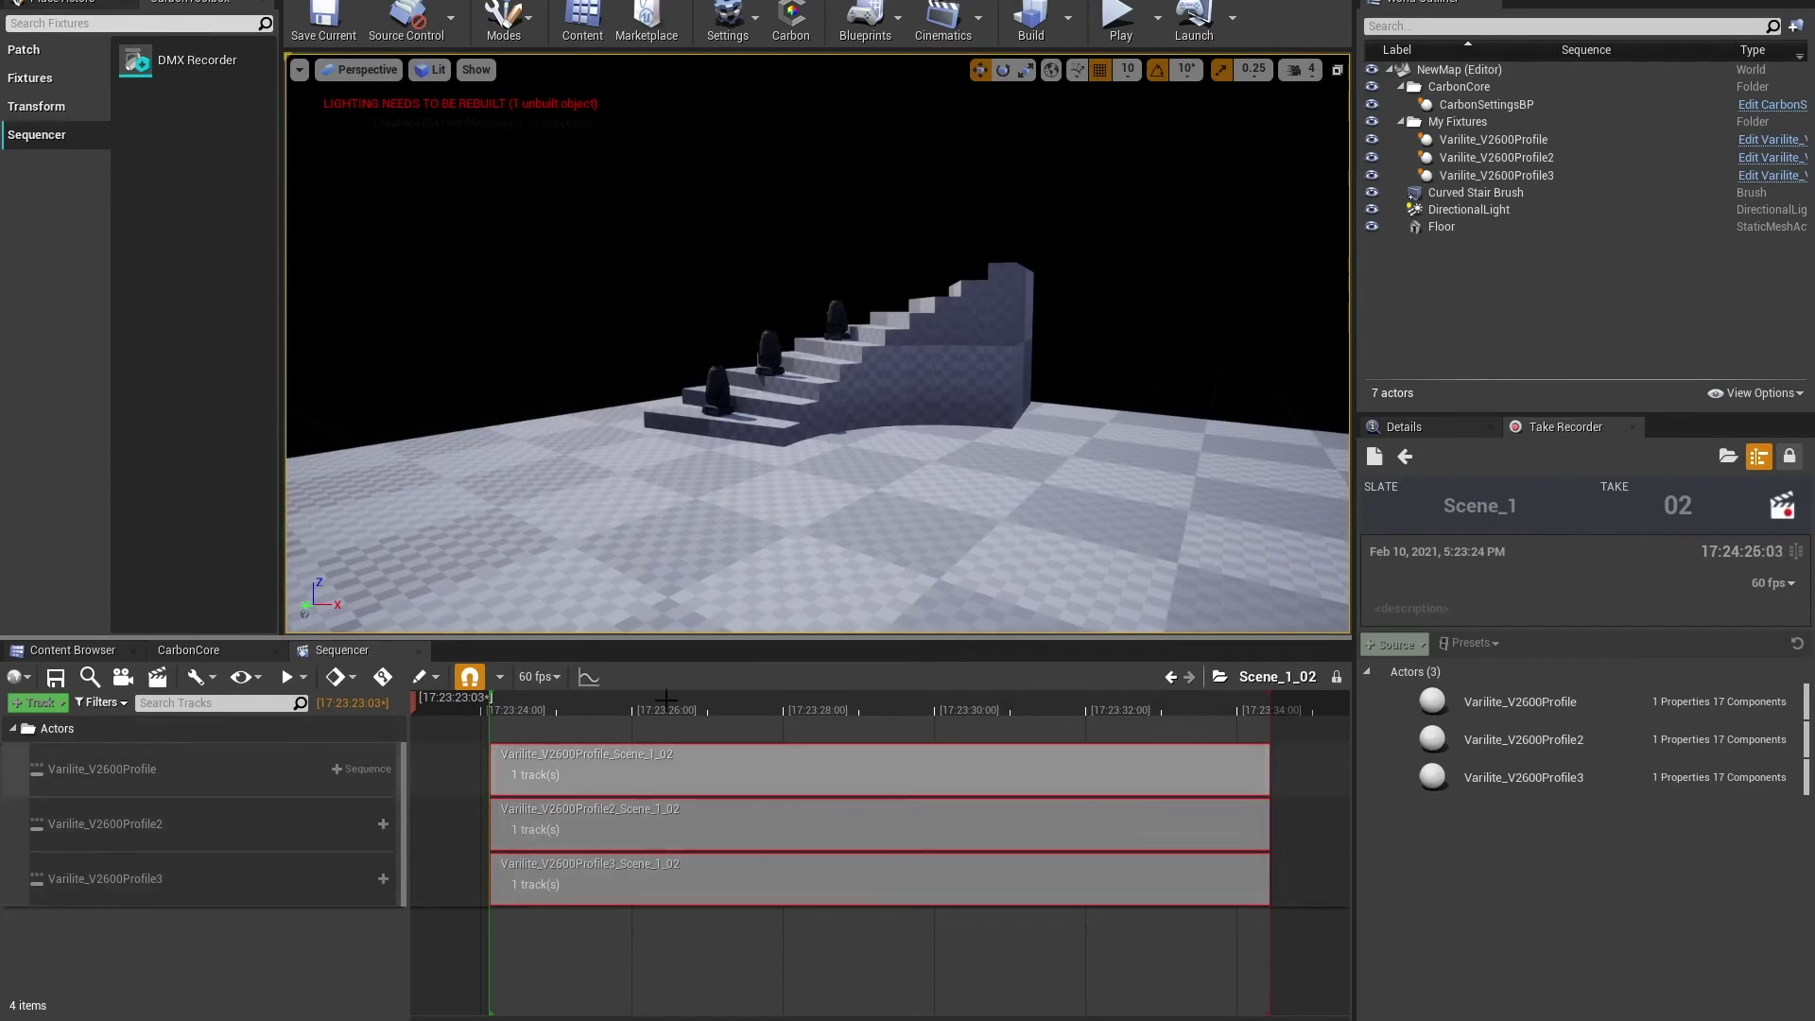
{"action": "left_click", "coordinate": [1119, 23]}
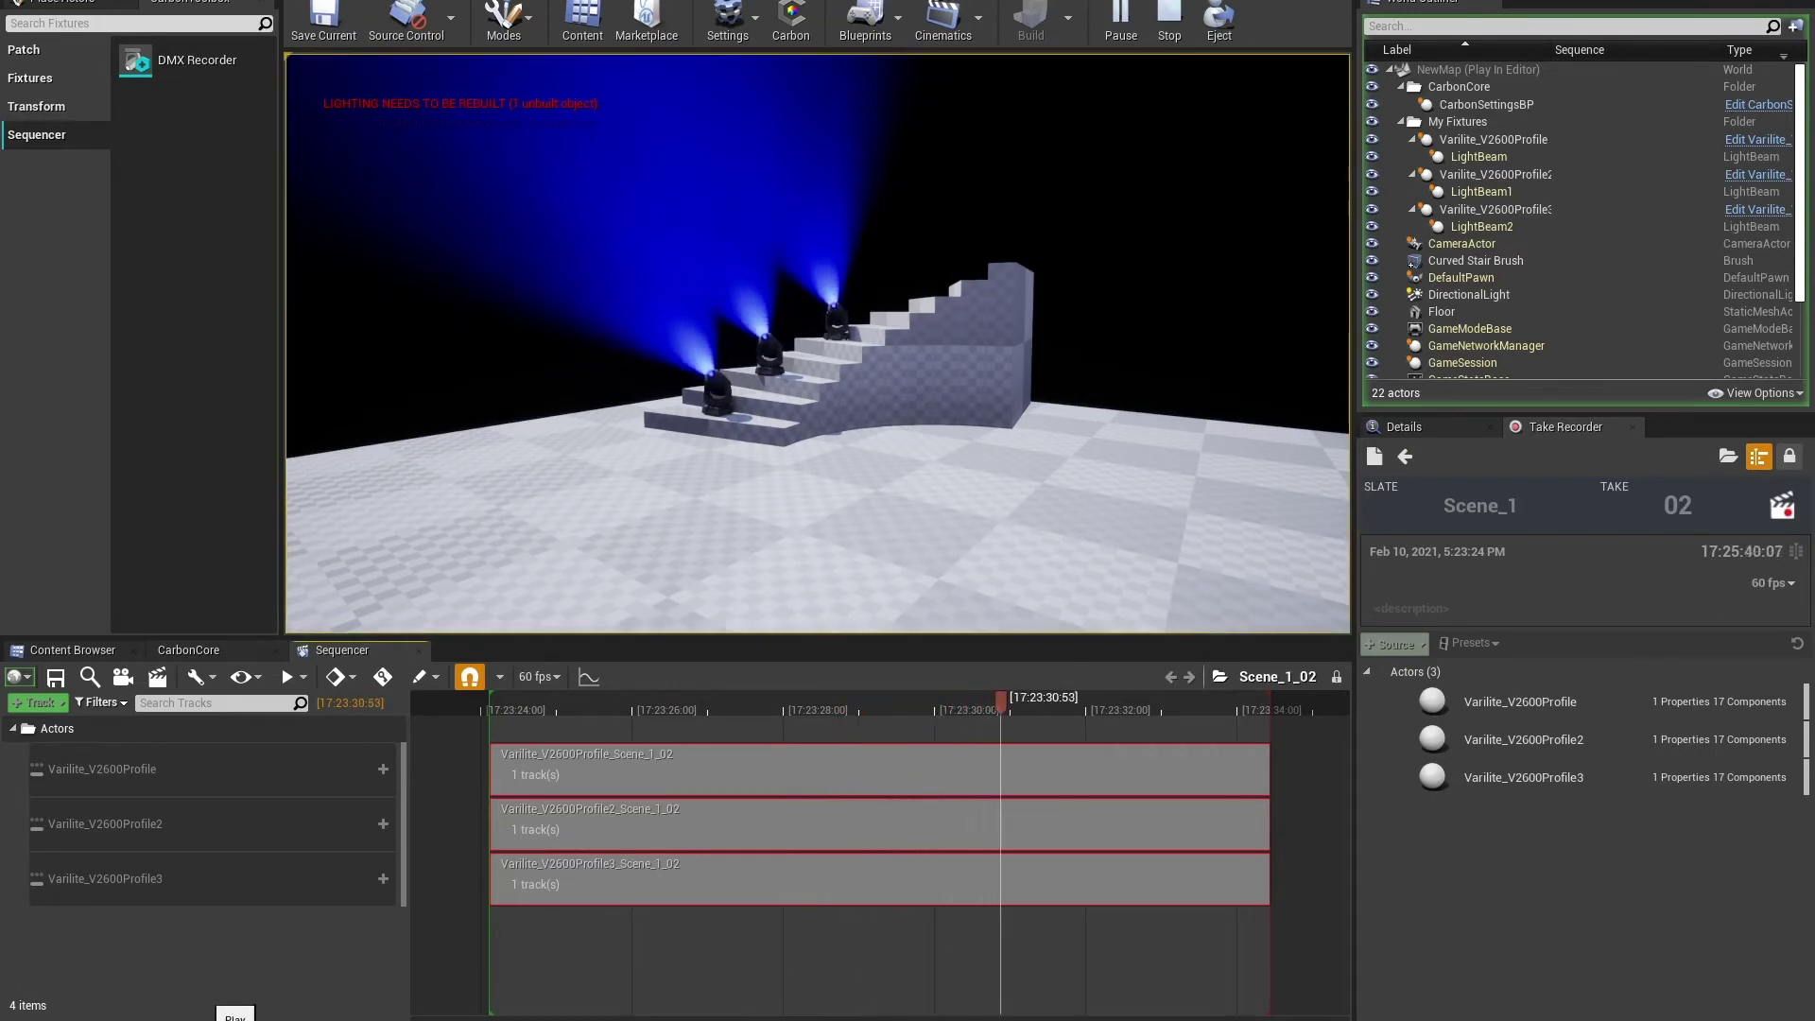
Scrub through the Scene_1_02 take, then open the Varilite_V2600Profile_Scene_1_02 subsequence tracks.
{"action": "left_click_drag", "start_coordinate": [1000, 702], "coordinate": [626, 733]}
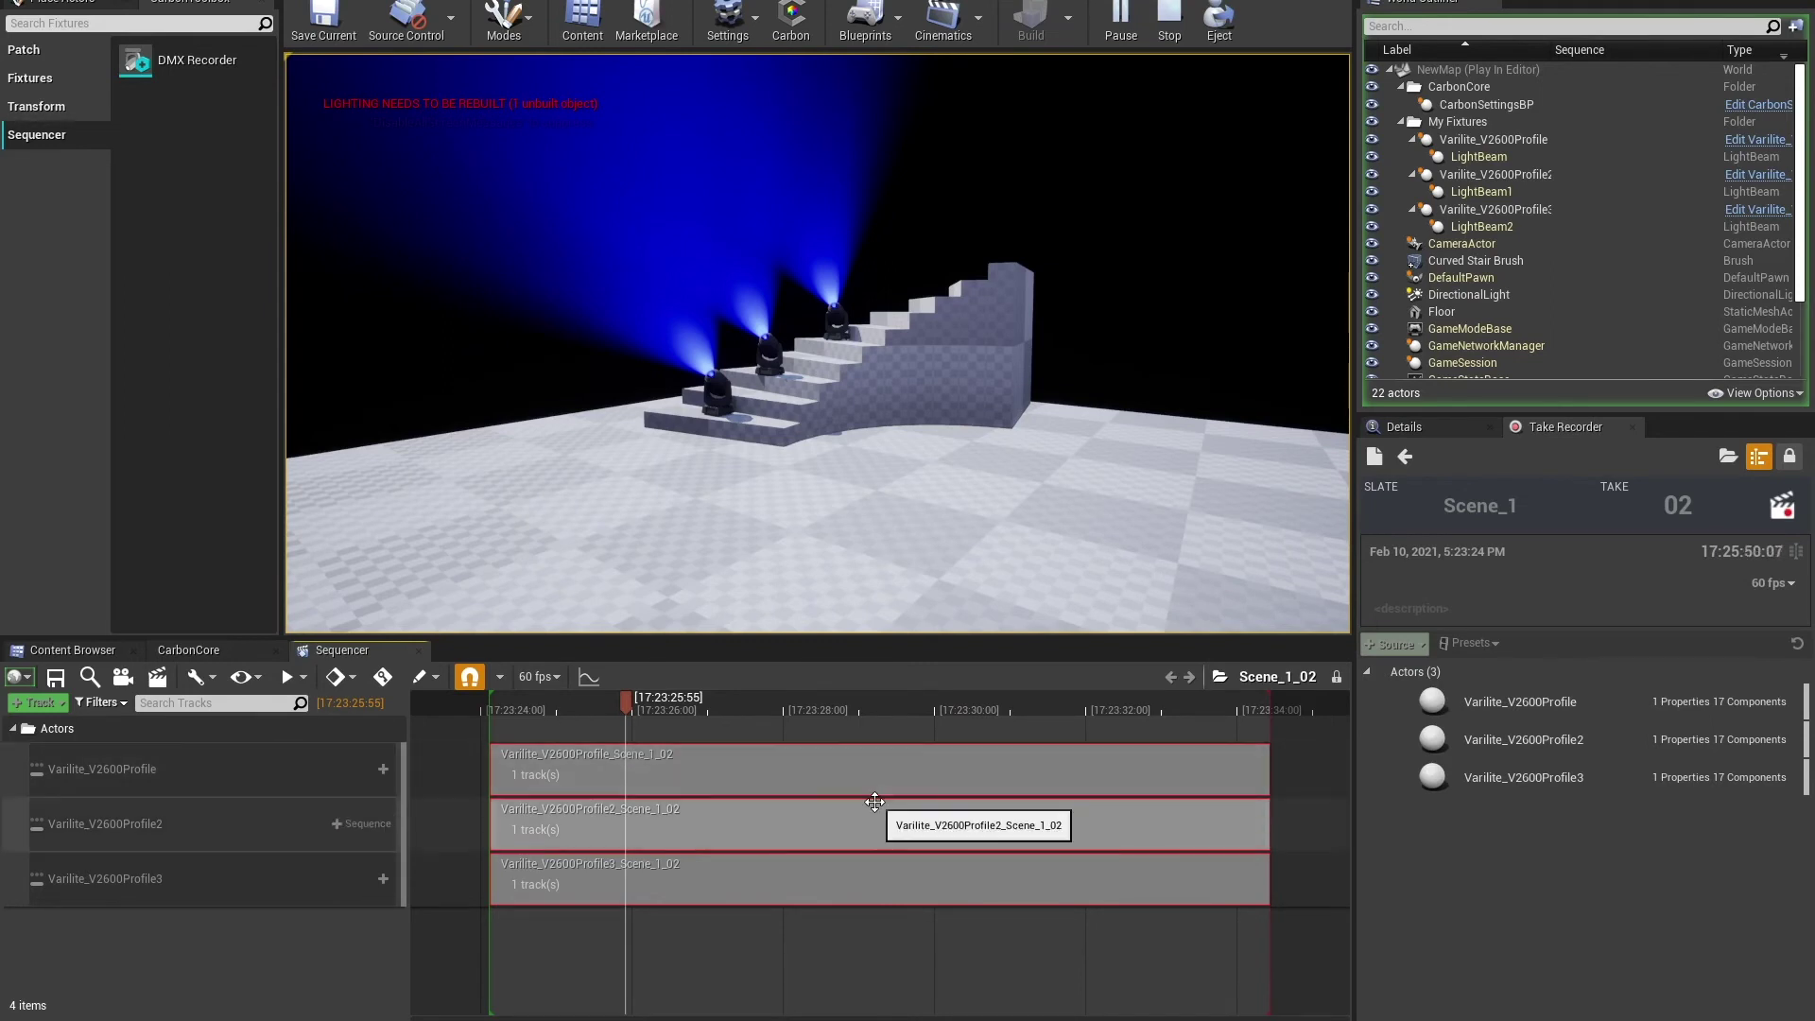
{"action": "double_click", "coordinate": [628, 780]}
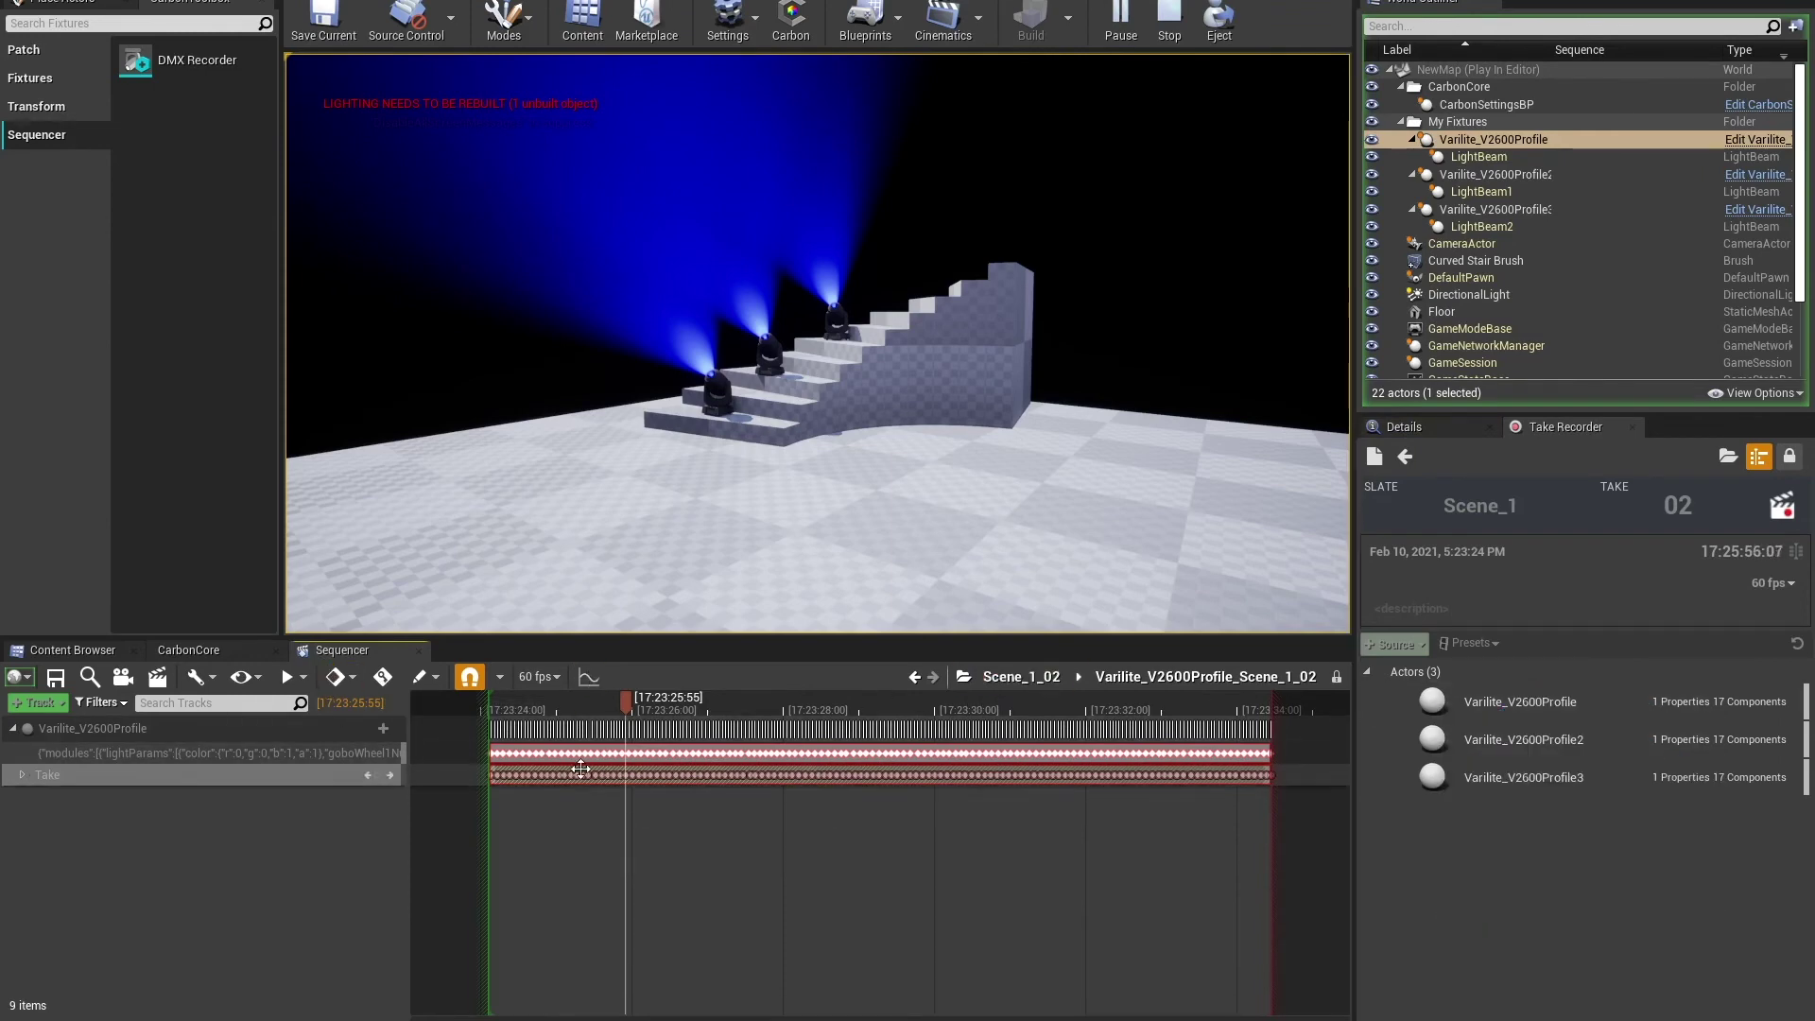
{"action": "left_click", "coordinate": [1040, 680]}
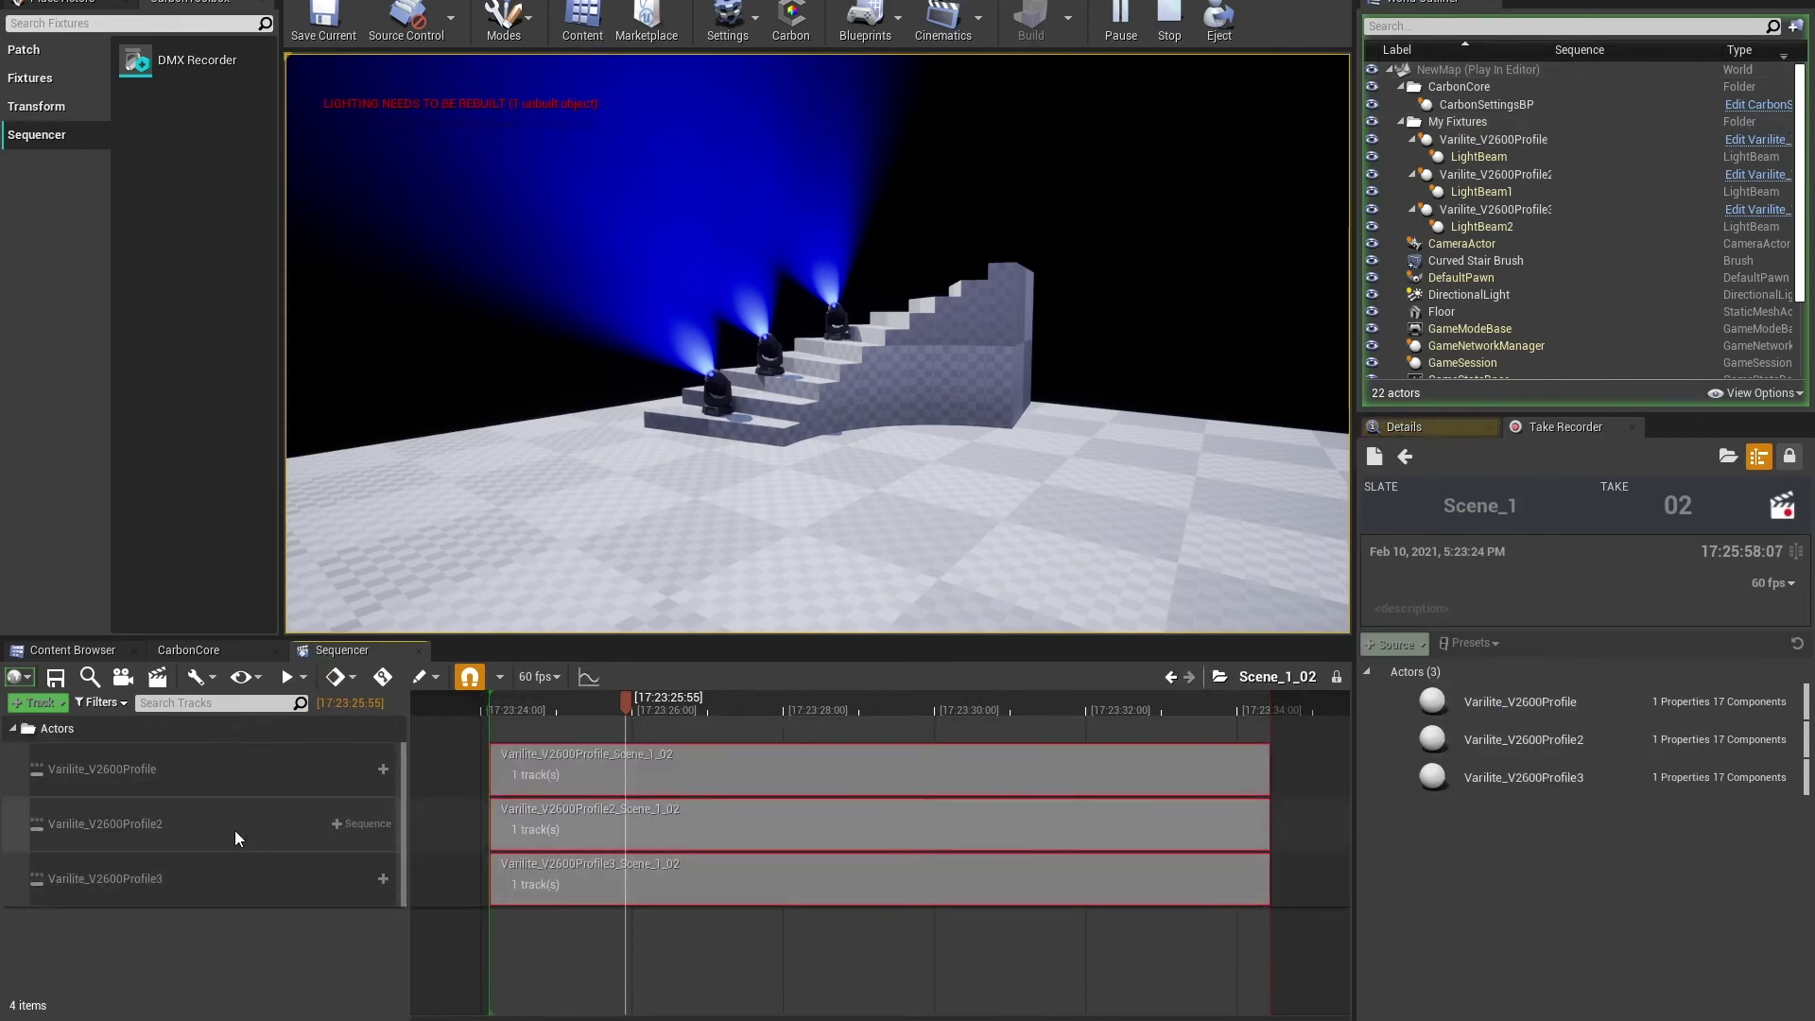
{"action": "double_click", "coordinate": [624, 830]}
{"action": "left_click", "coordinate": [906, 676]}
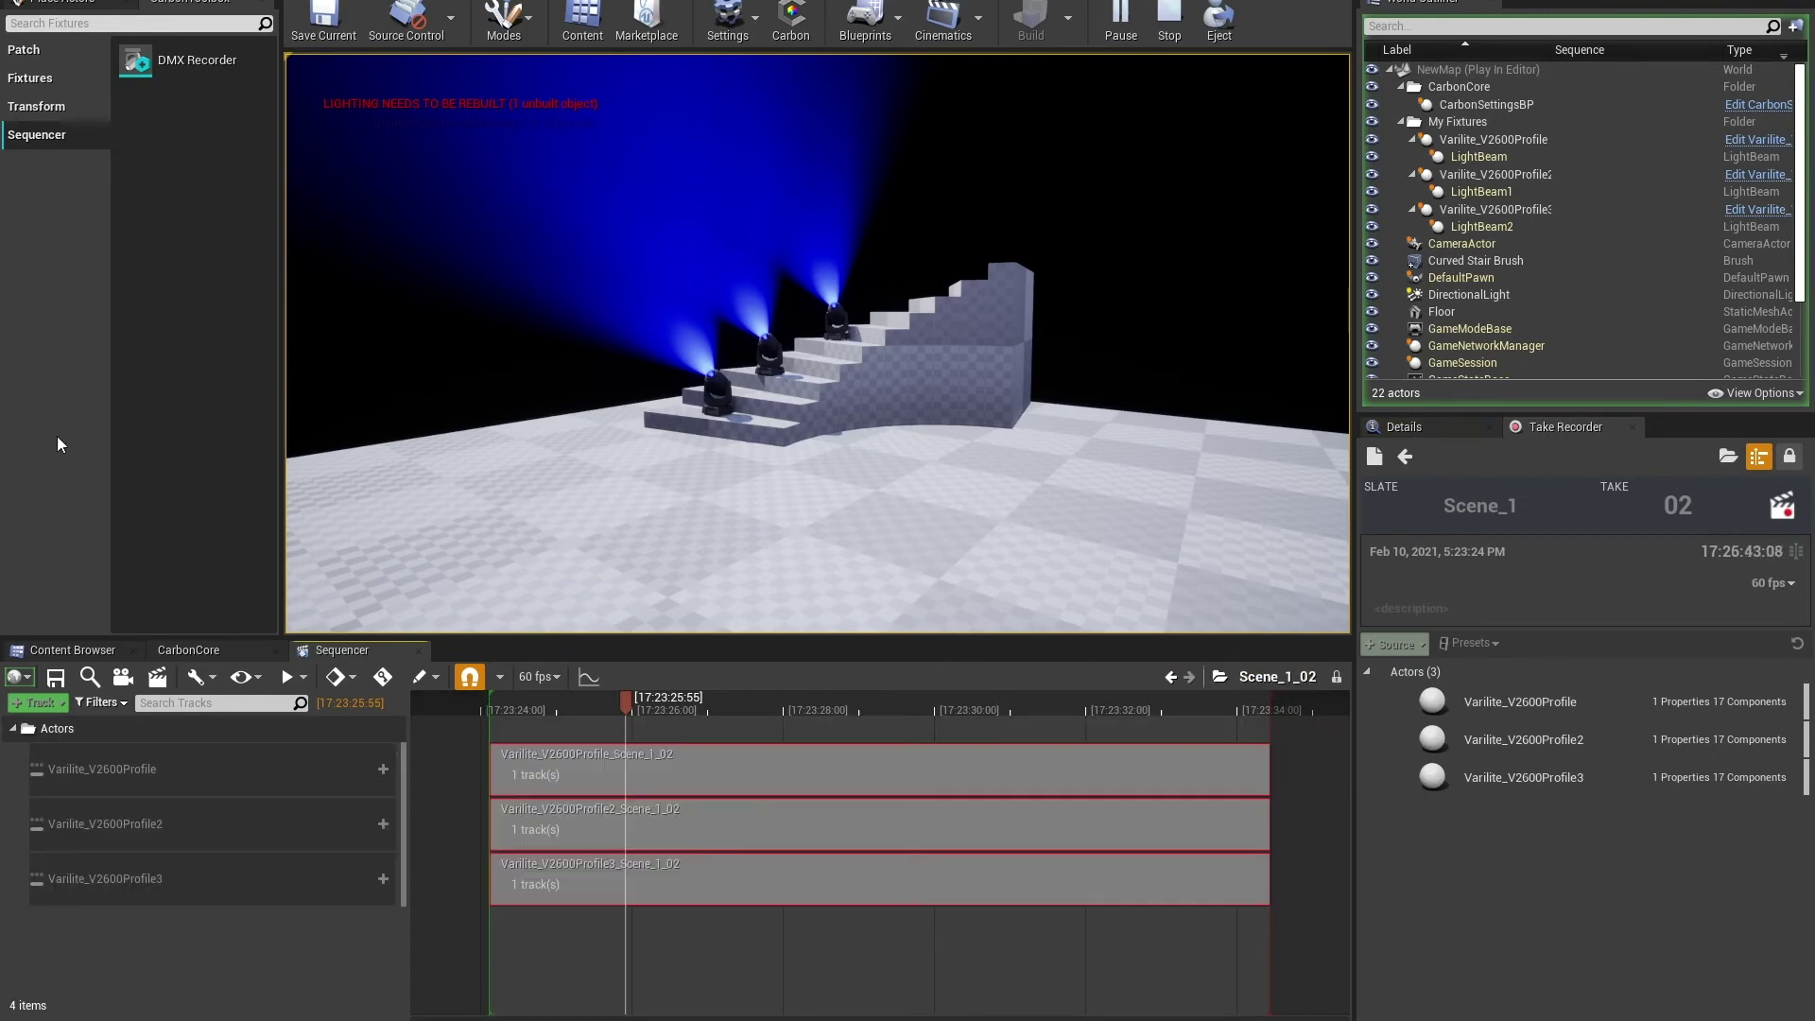